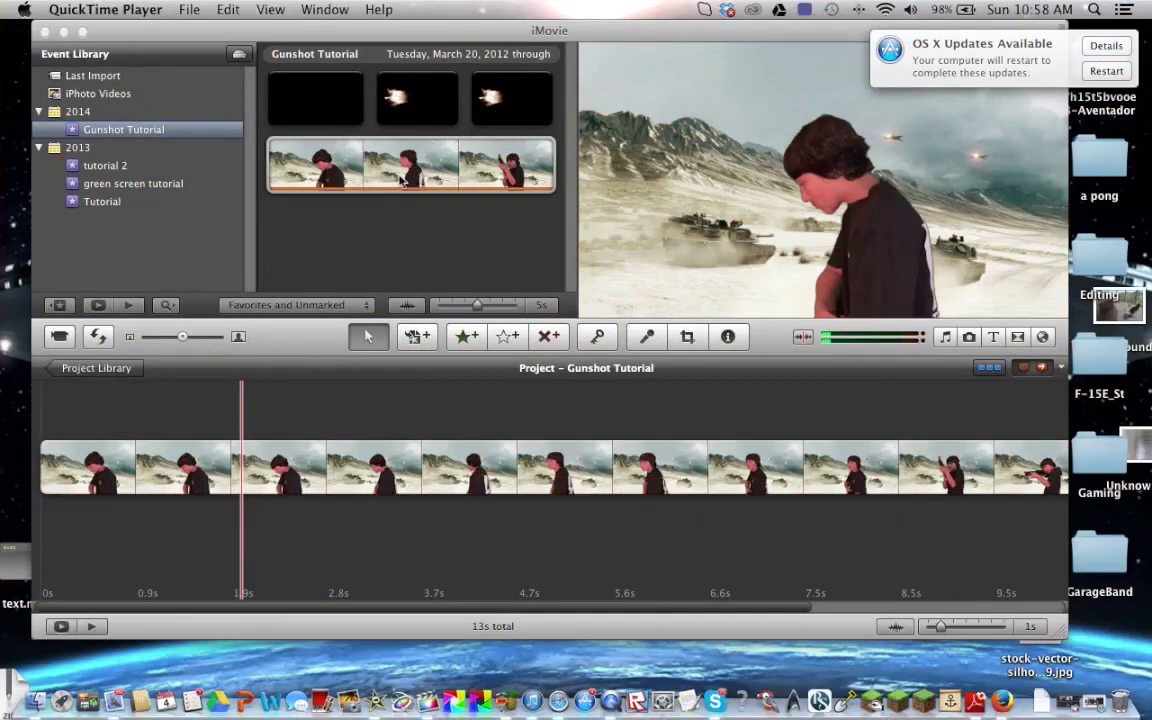
- Make iMovie active with the Gunshot Tutorial project and its desert tank-battle clip in front
click(301, 339)
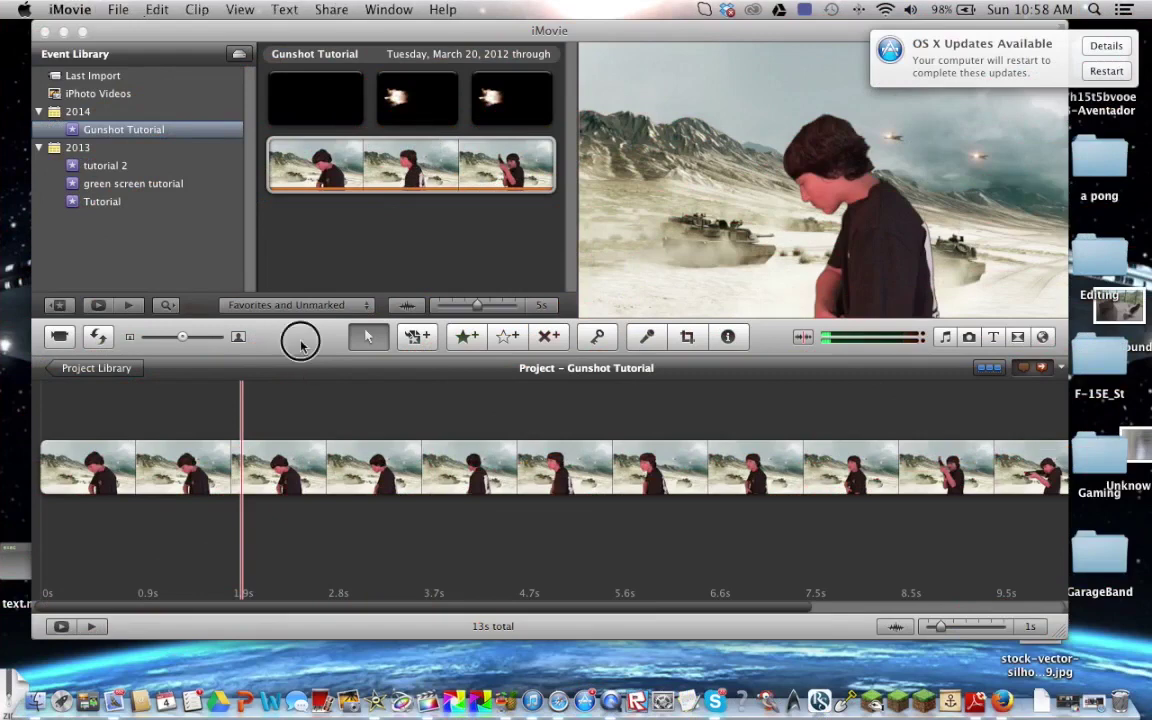
click(25, 9)
click(26, 9)
click(58, 8)
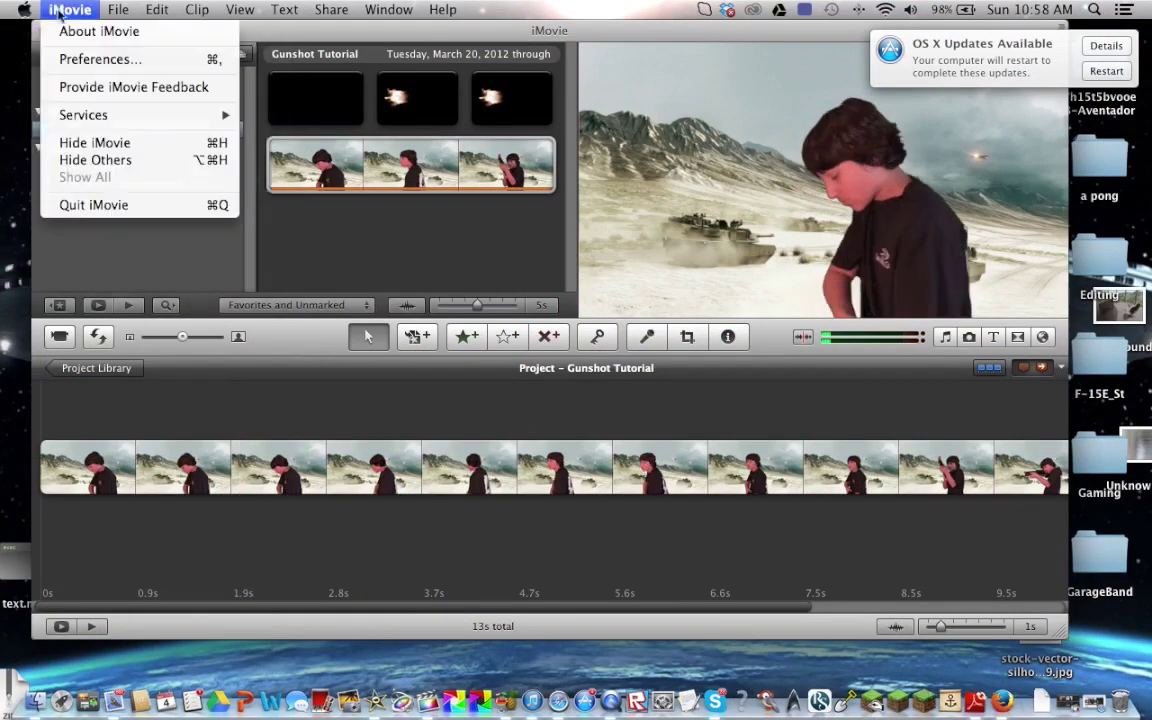
click(68, 58)
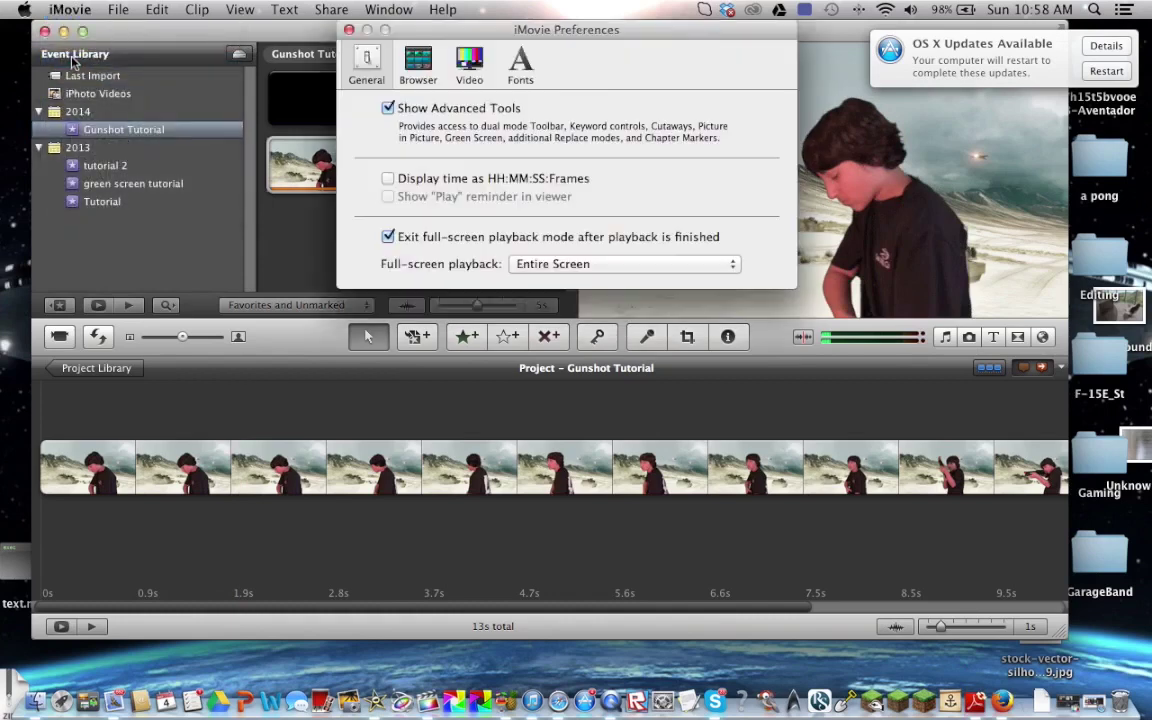
click(388, 110)
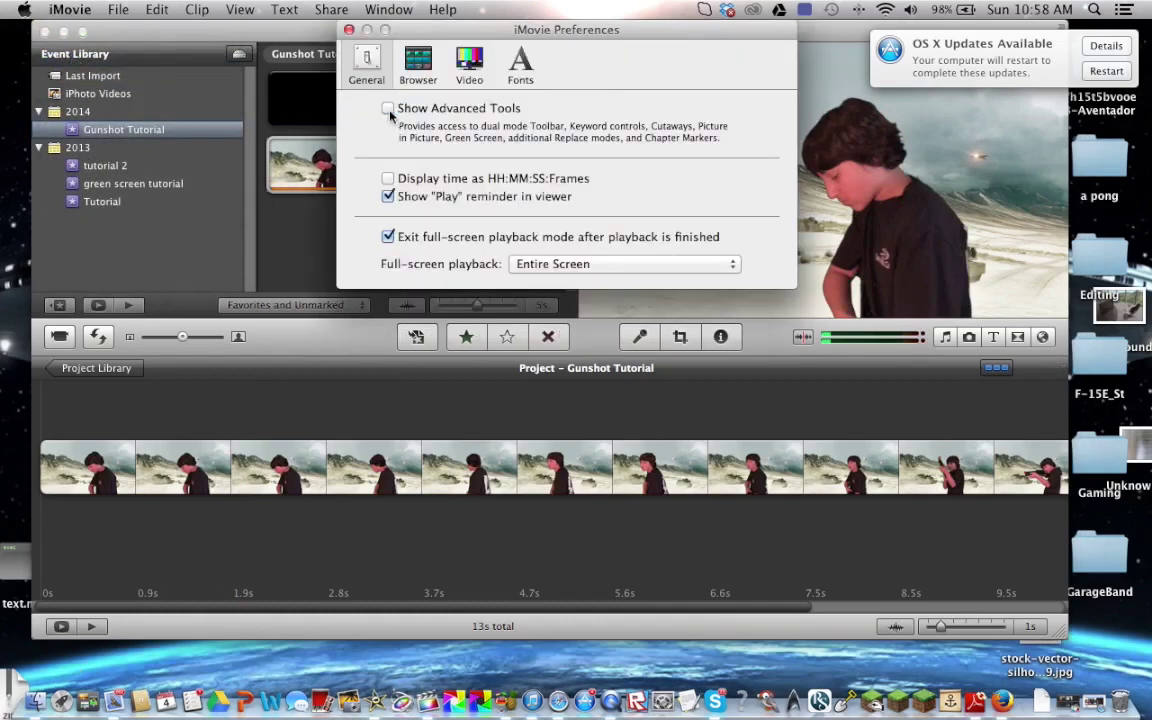
click(389, 110)
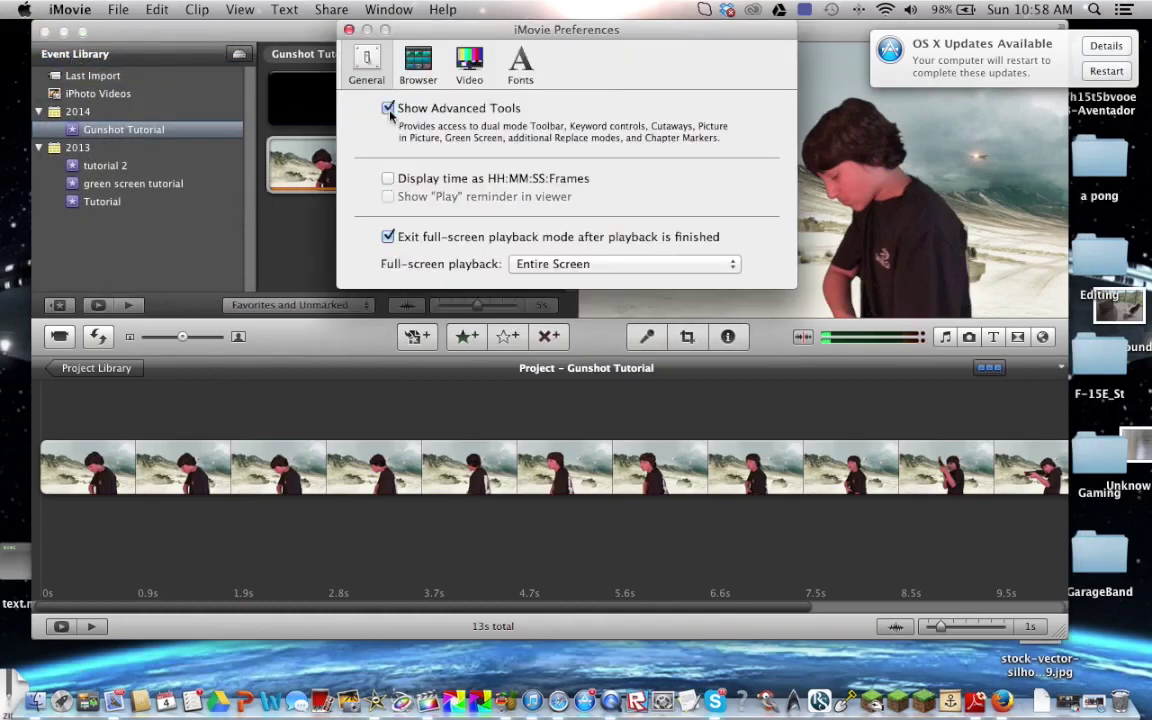
click(349, 31)
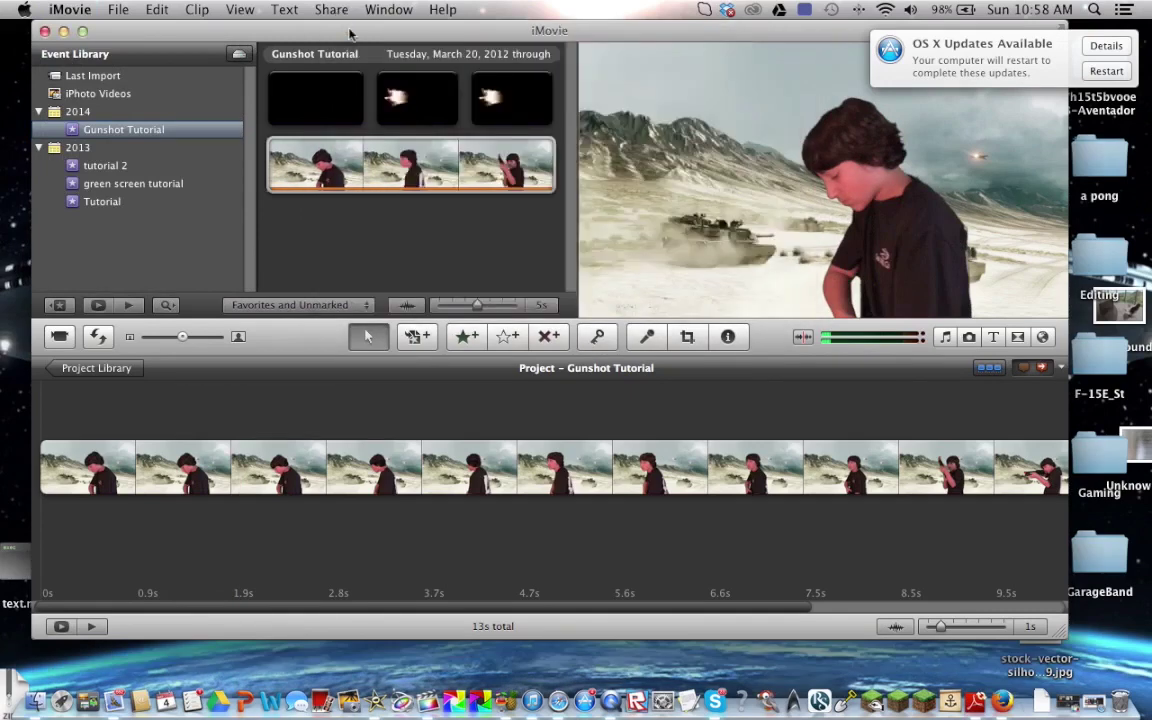
click(118, 10)
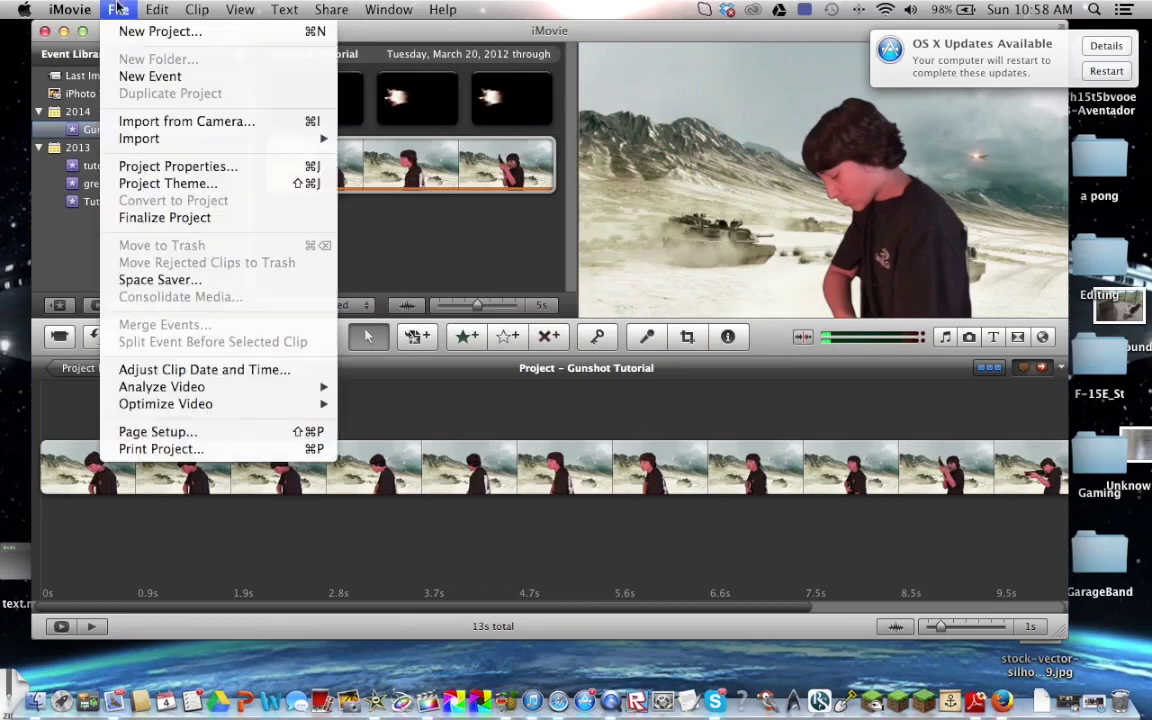
mouse_move(286, 147)
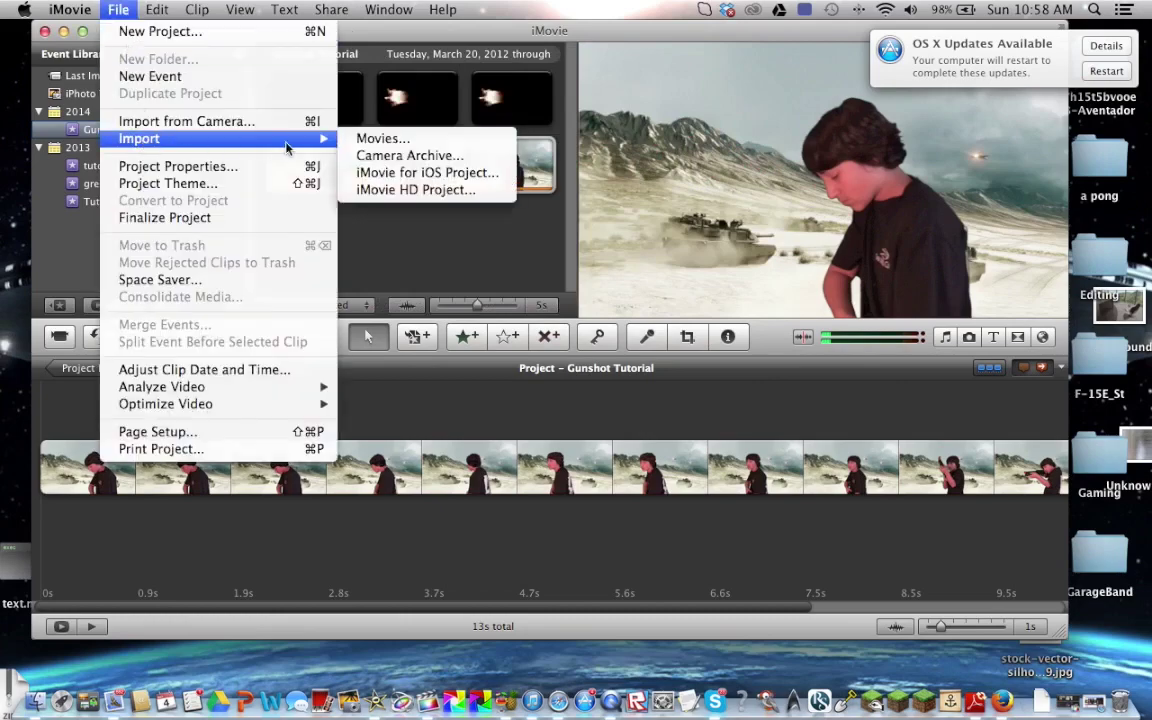
click(382, 138)
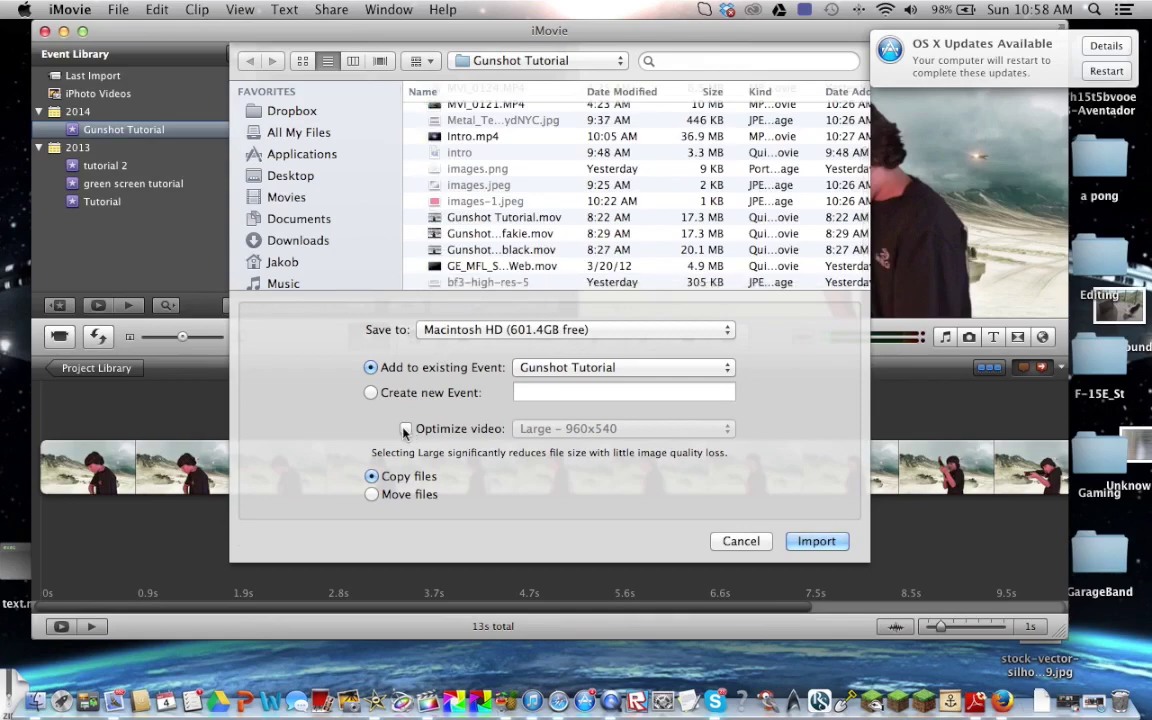
click(730, 543)
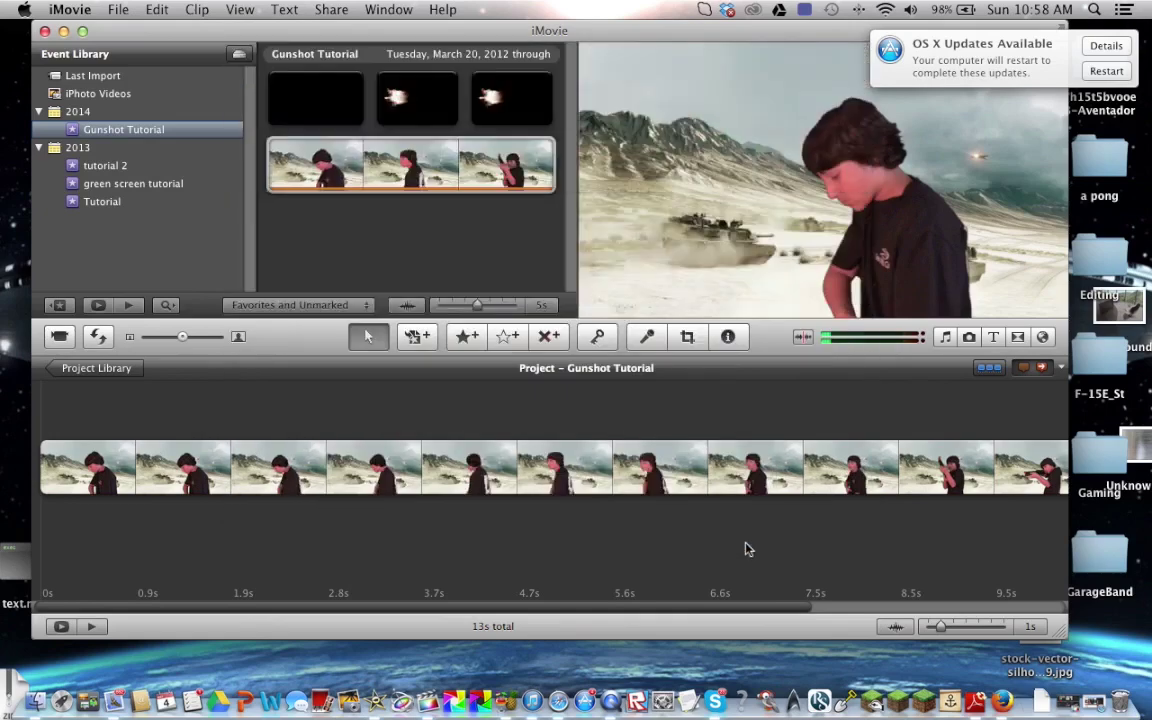
- Move the playhead in the project timeline to where the boy aims the rifle, near 9.5 s
click(745, 549)
scroll(740, 525, right, 4)
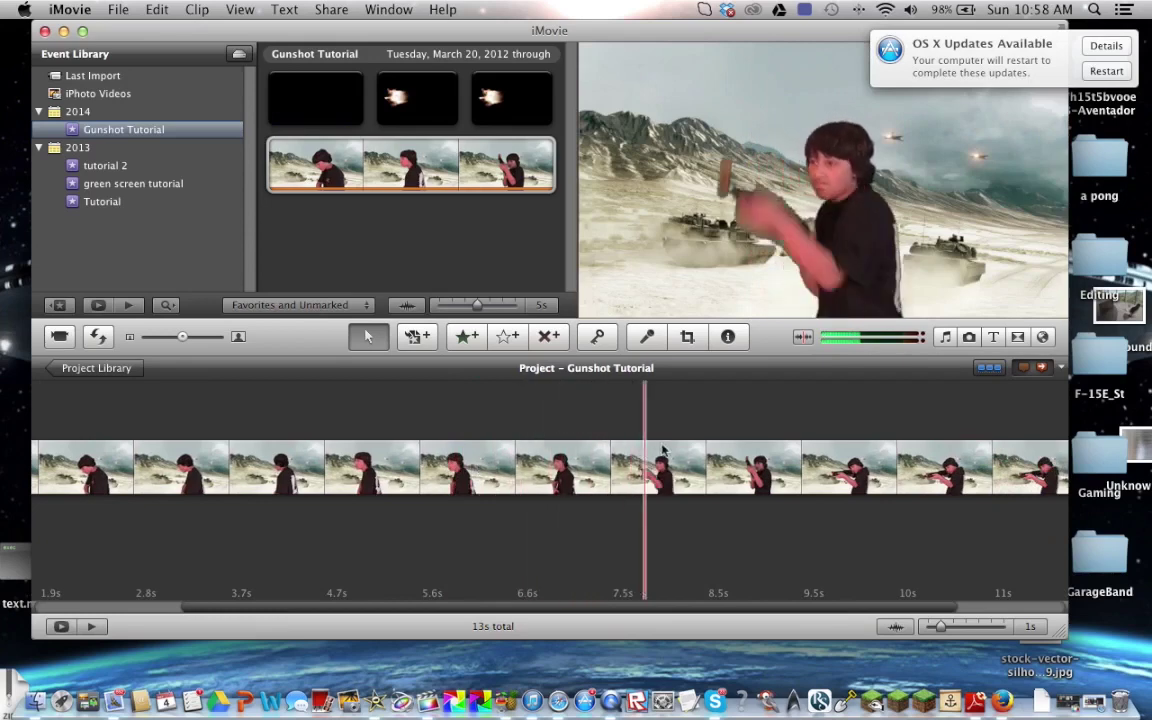
scroll(690, 470, right, 1)
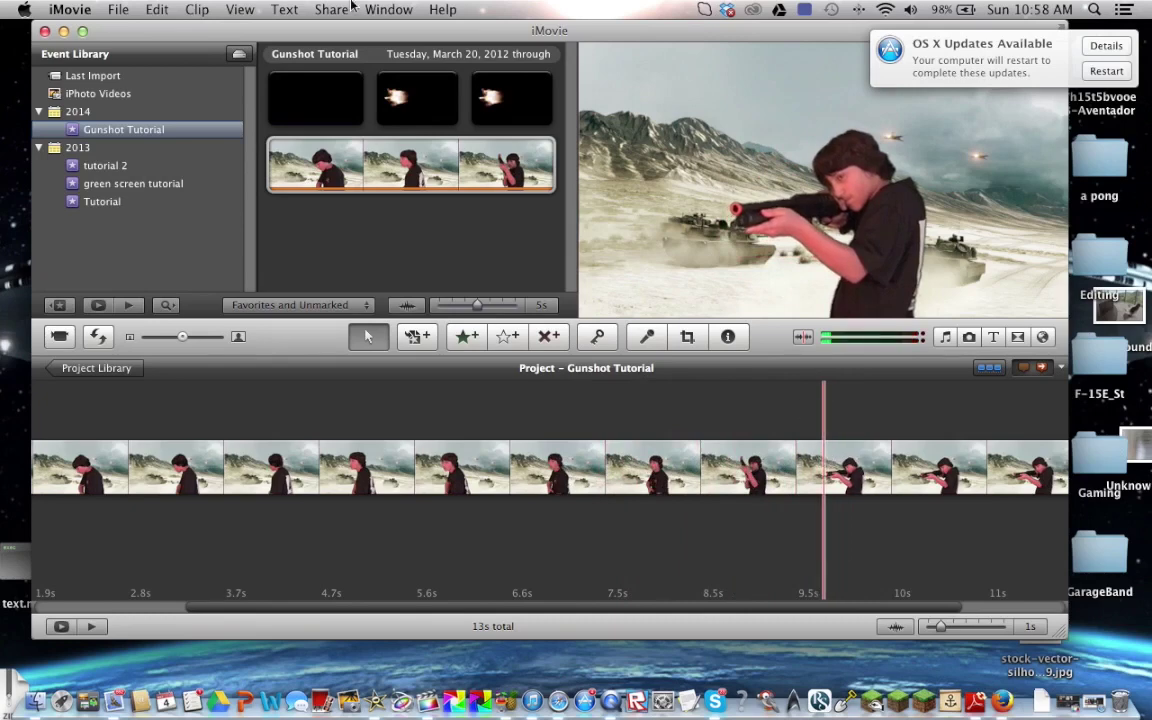
- Add the black flash clip as a picture-in-picture overlay at about 9.5 s, nudged slightly earlier
click(282, 96)
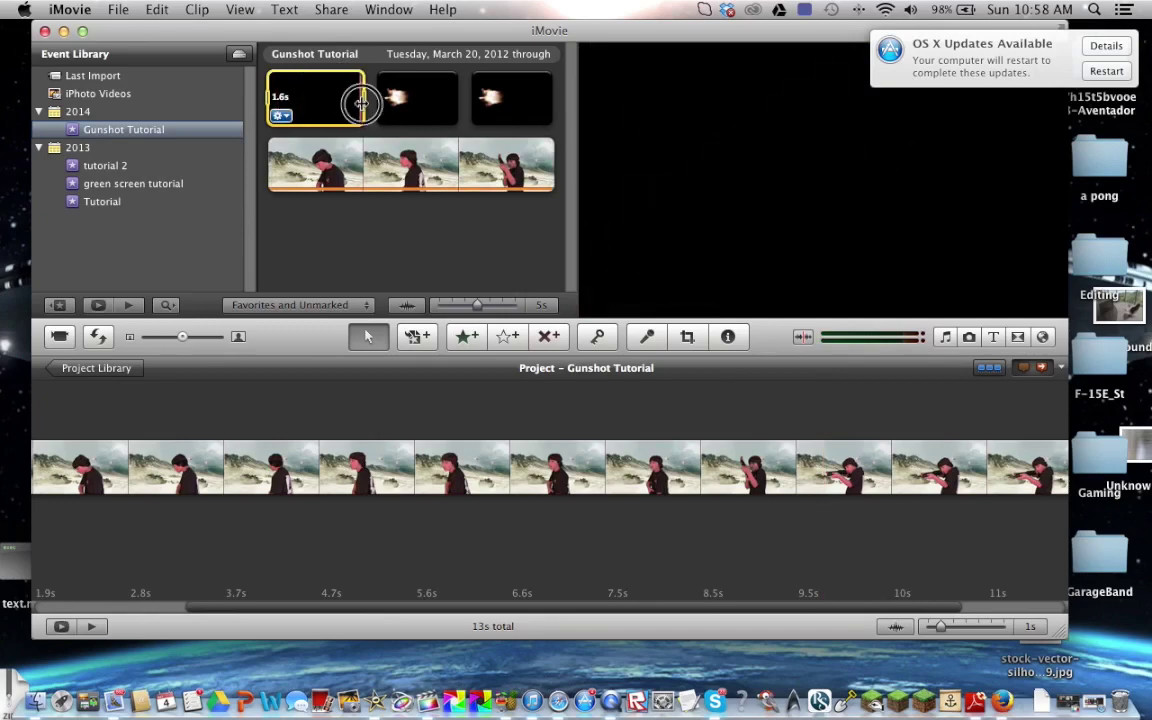
mouse_move(312, 104)
mouse_down()
mouse_move(393, 98)
mouse_move(352, 100)
mouse_move(411, 206)
mouse_move(737, 477)
mouse_move(823, 479)
mouse_up()
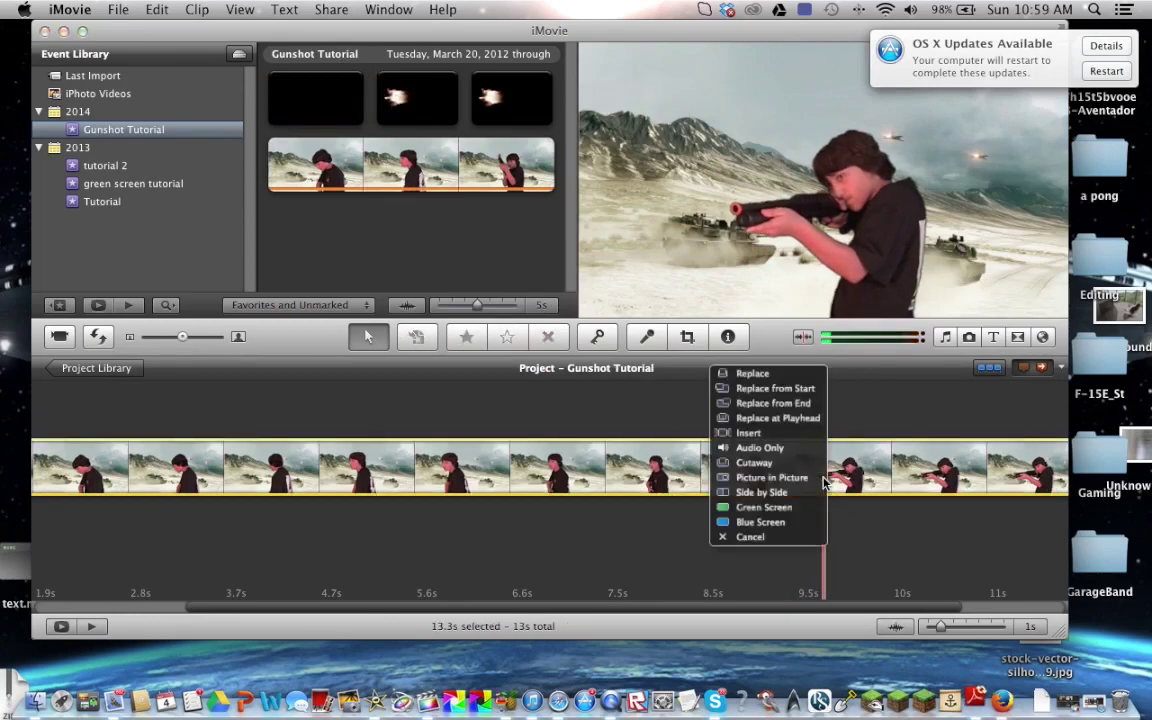
click(789, 478)
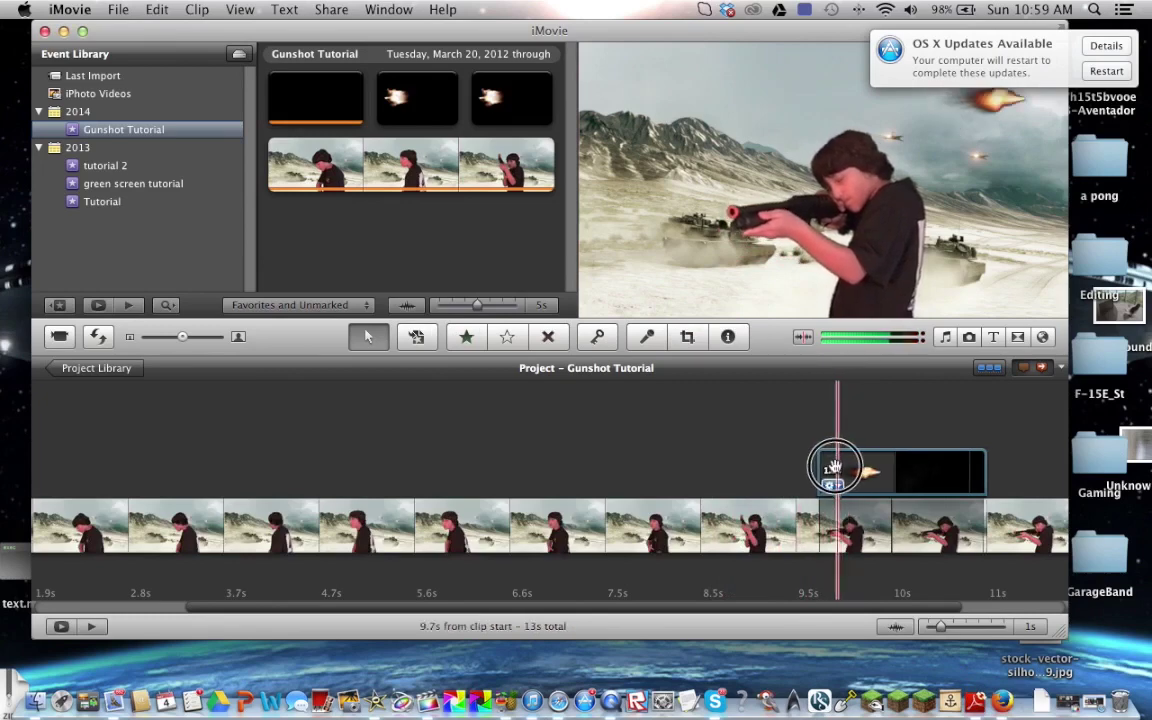
mouse_move(831, 468)
mouse_down()
mouse_move(784, 478)
mouse_move(812, 472)
mouse_up()
mouse_move(823, 471)
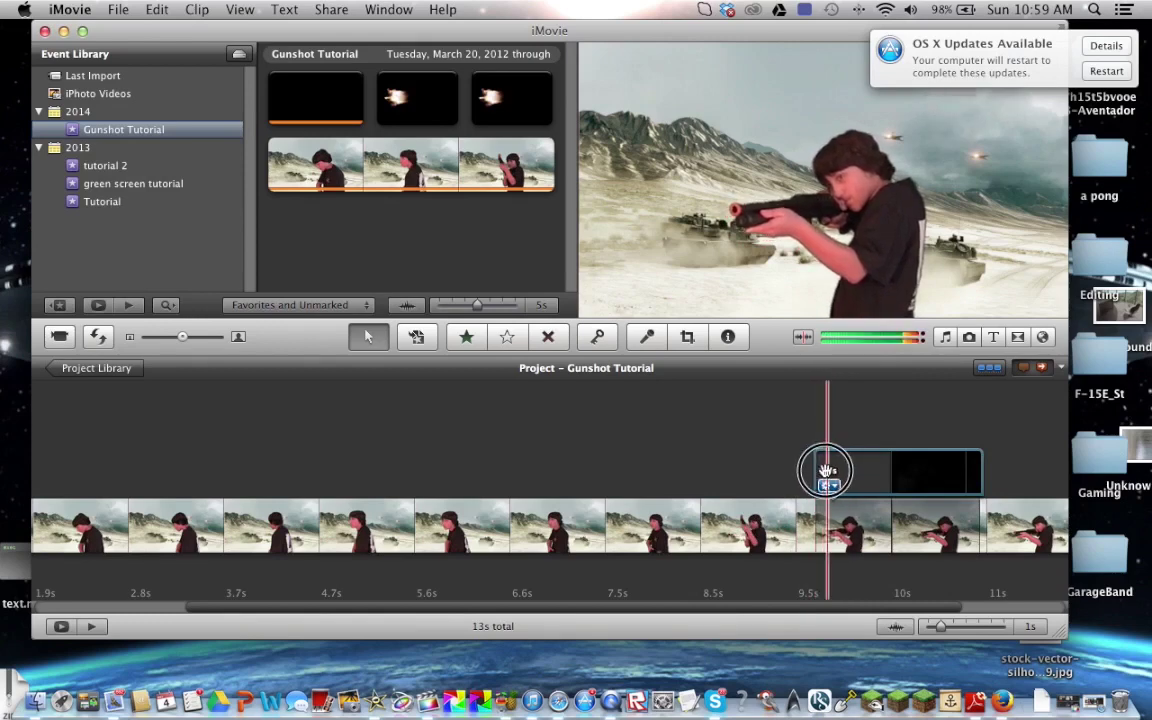
drag(826, 470, 813, 468)
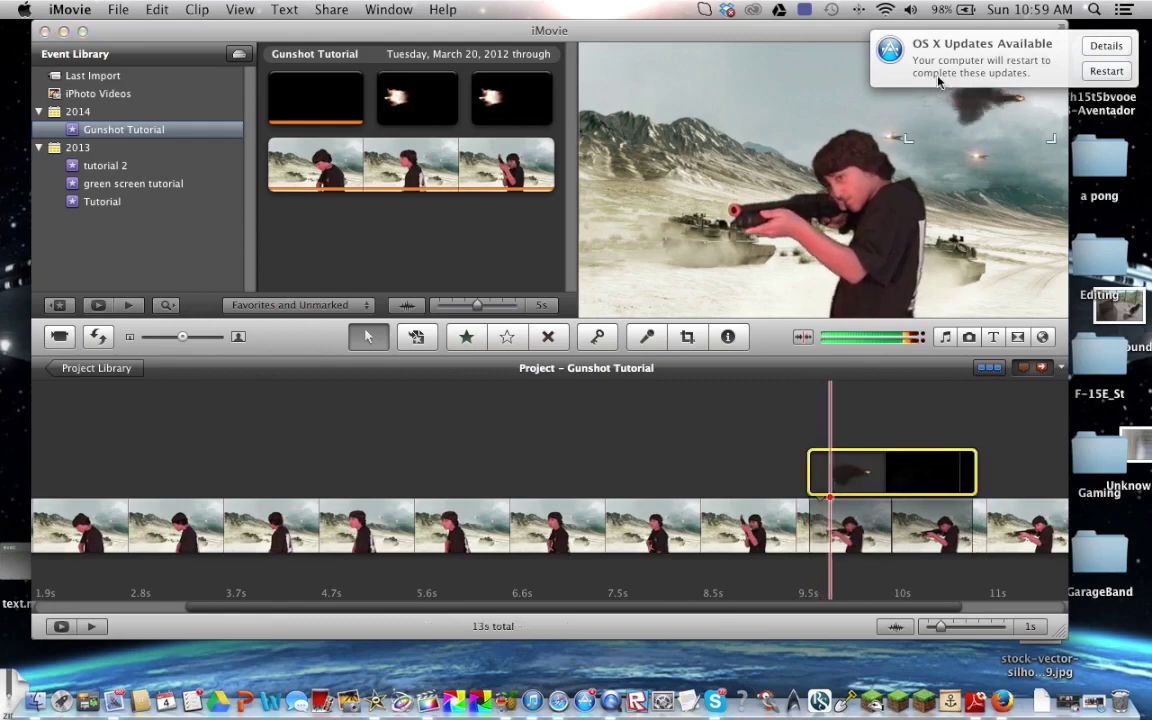
- Place the muzzle-flash overlay on the rifle barrel's tip and move the iMovie window aside
drag(975, 100, 670, 202)
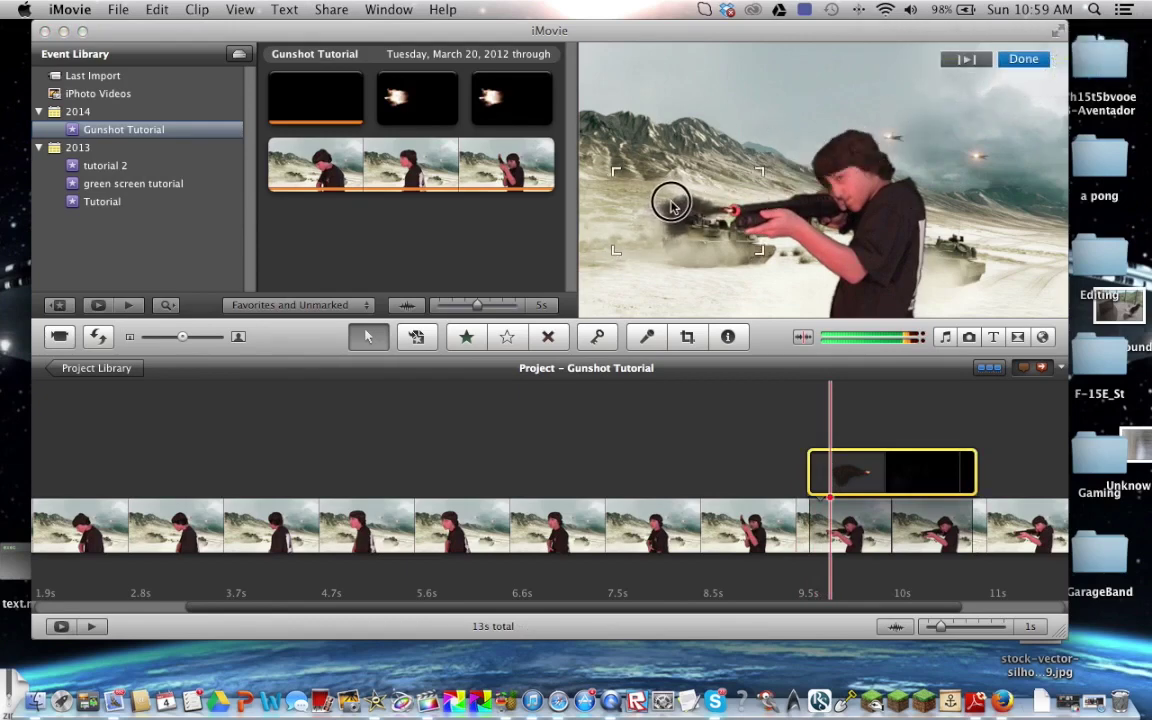
click(761, 463)
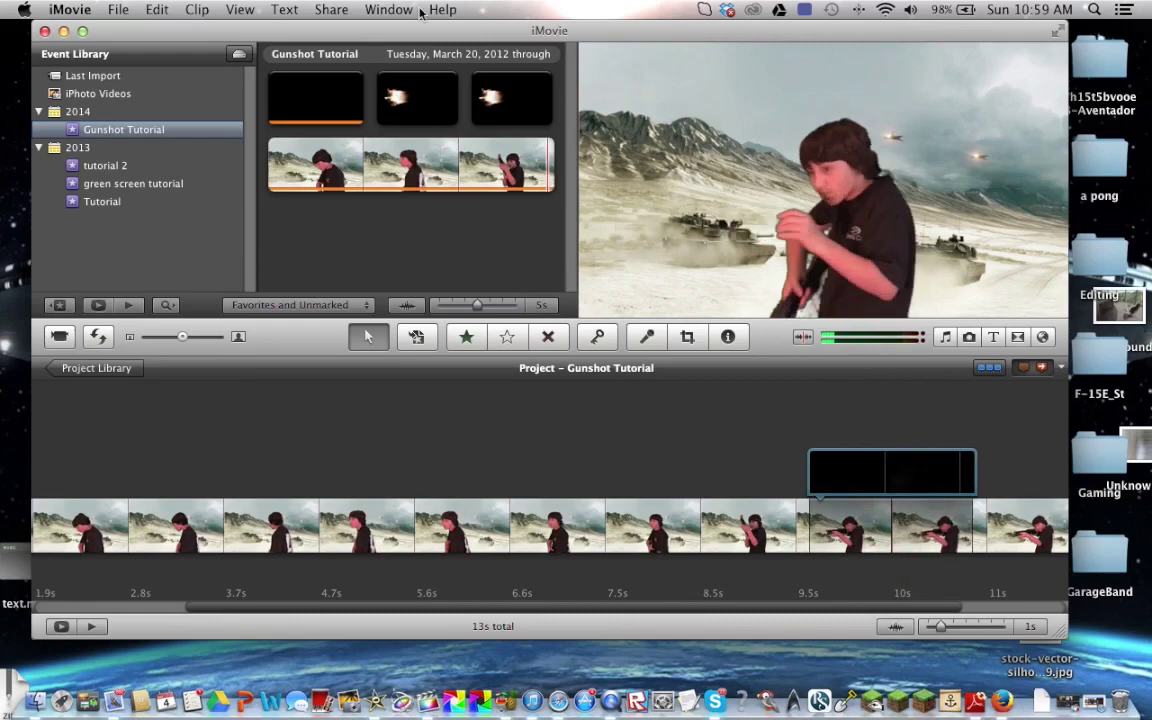
drag(395, 29, 607, 10)
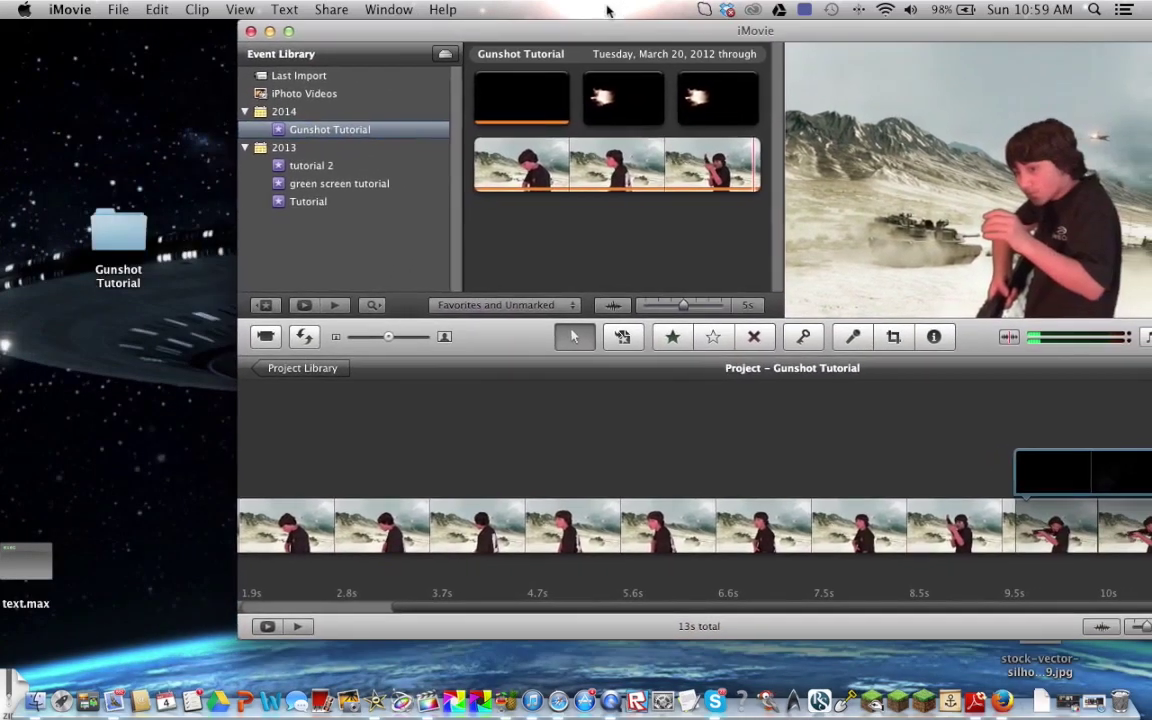
- Copy the shotgun sound file from the Gunshot Tutorial folder onto the desktop
click(121, 228)
key(super+o)
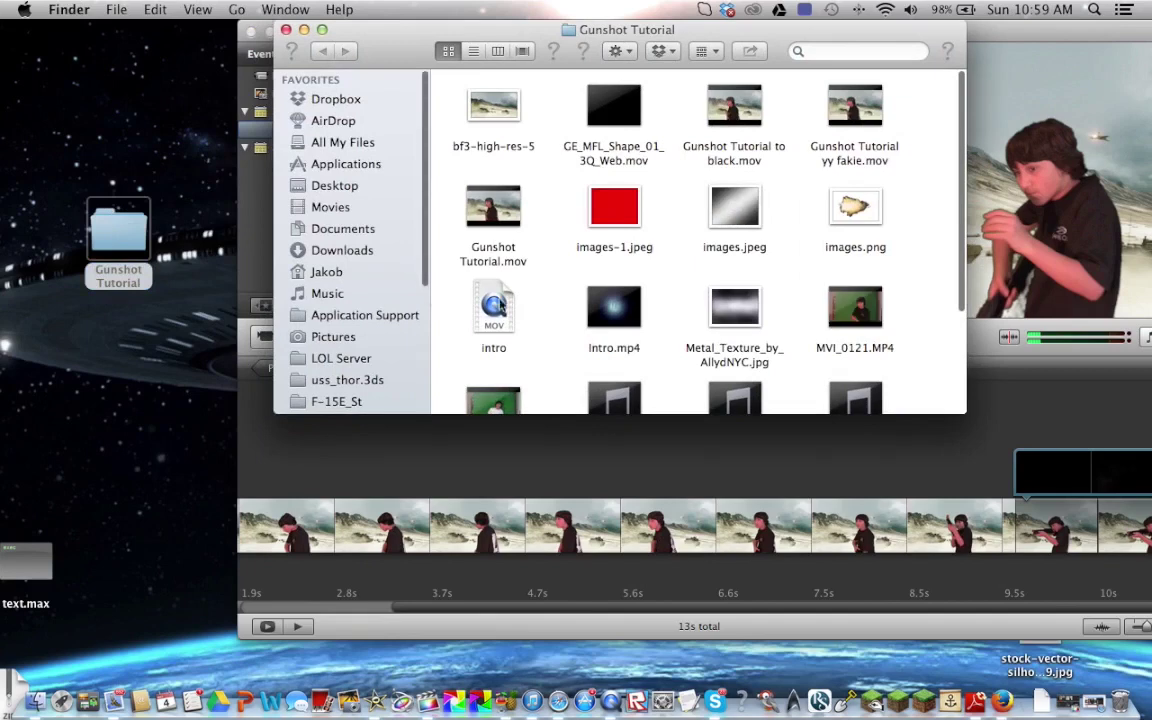
scroll(505, 304, down, 3)
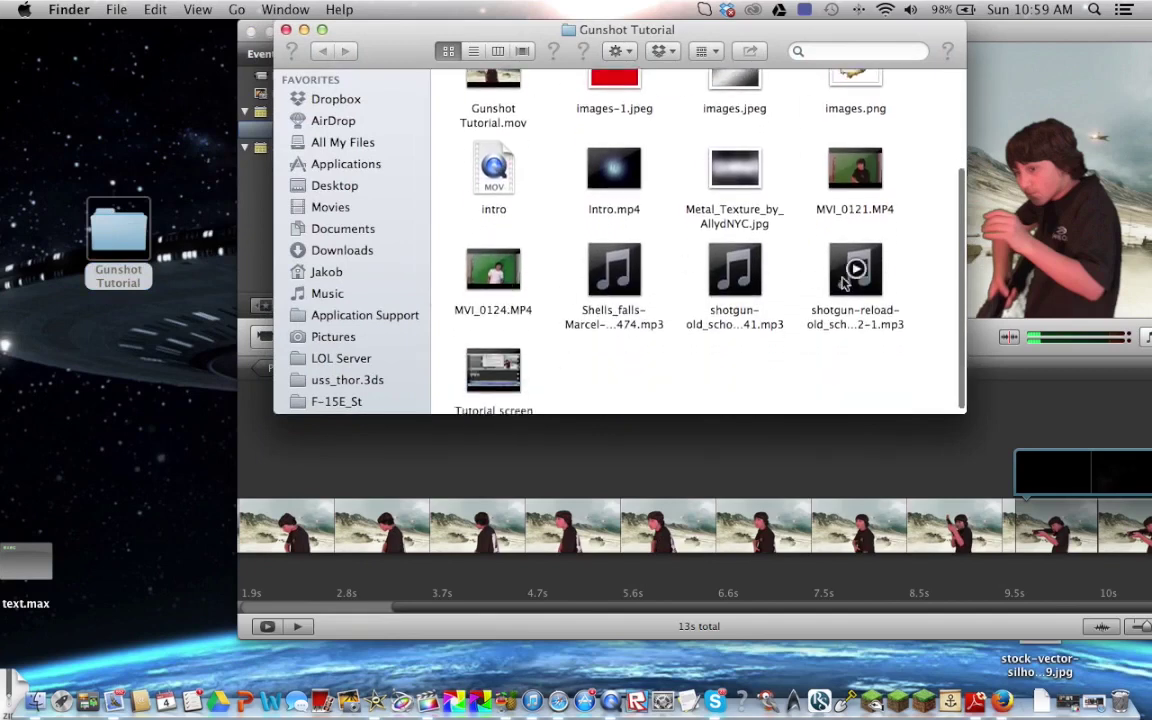
drag(755, 285, 140, 452)
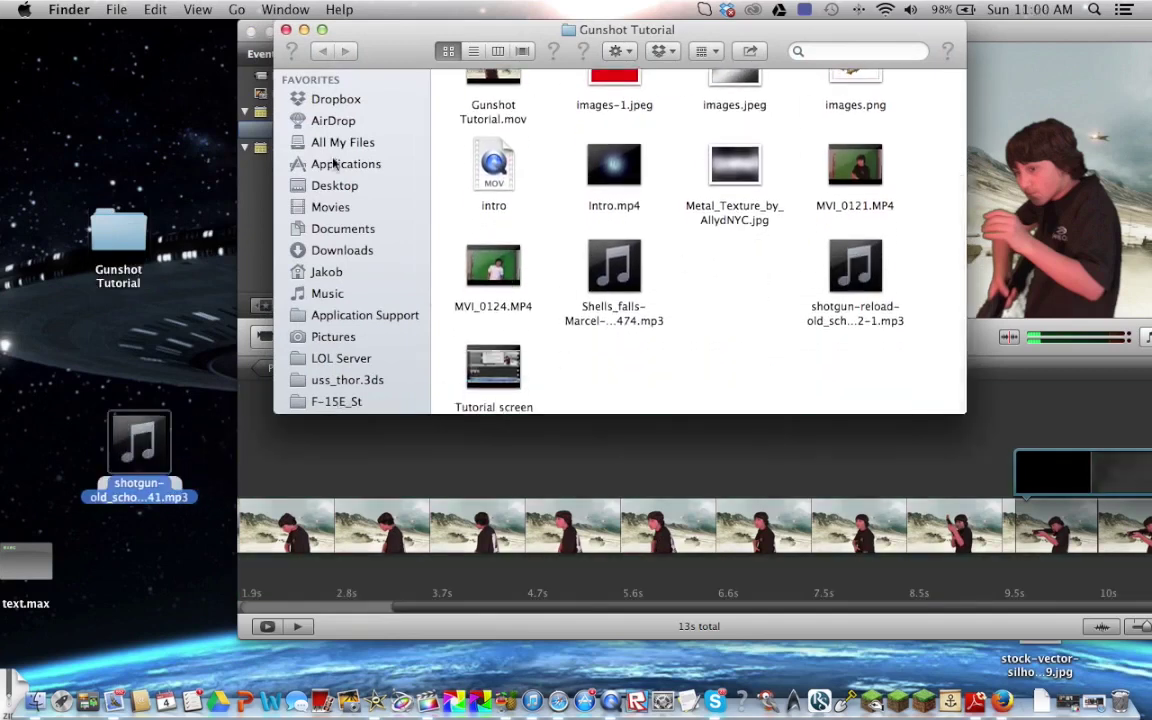
key(super+w)
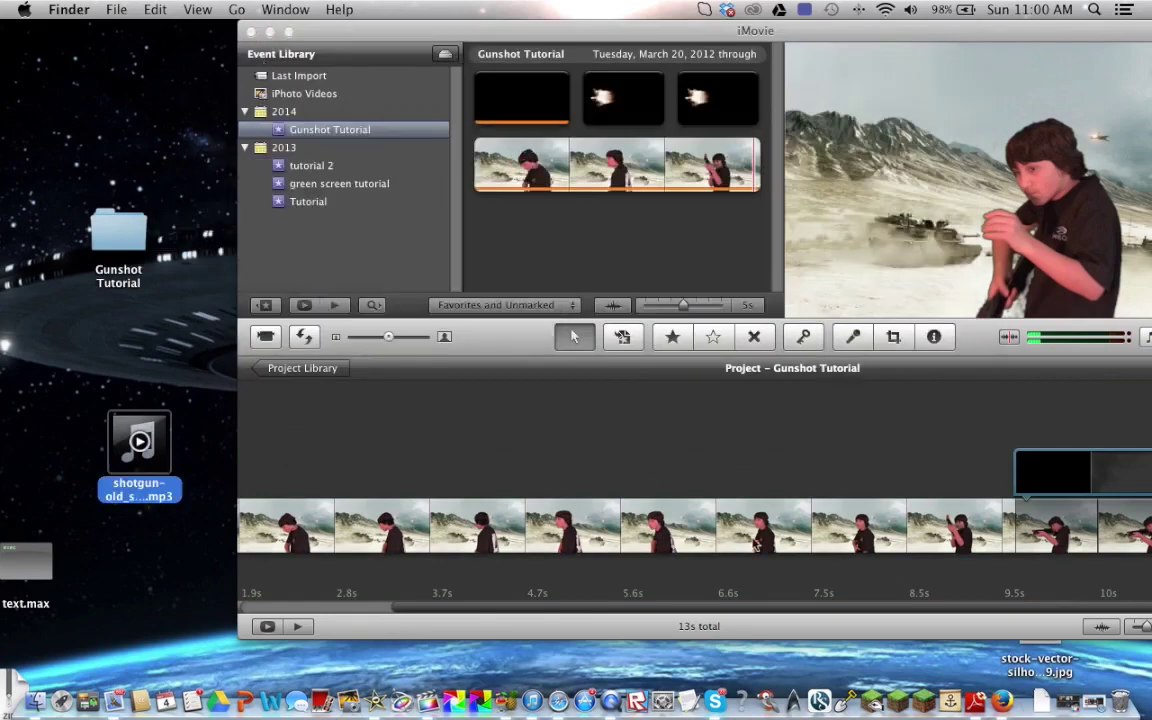
- Add the shotgun sound to the iMovie project near 9.6 s and close its Quick Look preview
scroll(733, 533, right, 5)
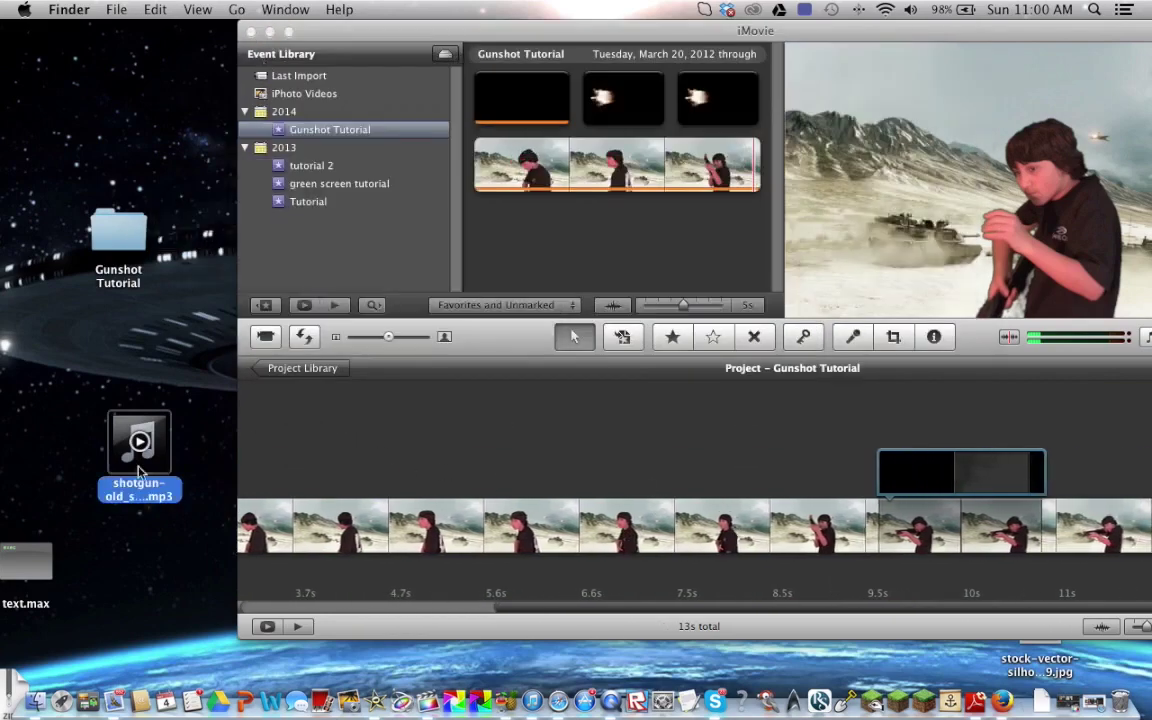
drag(140, 470, 882, 537)
key(space)
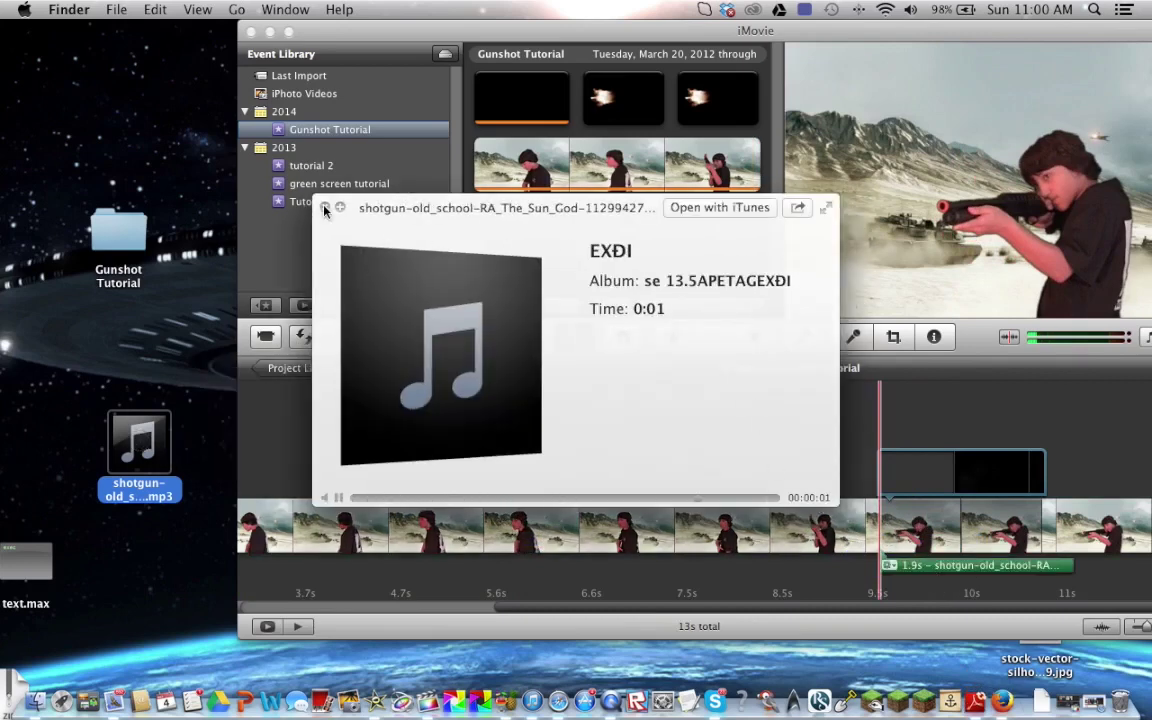
click(325, 208)
- Play the project and shift the shotgun sound slightly earlier so it lands on the shot
click(854, 476)
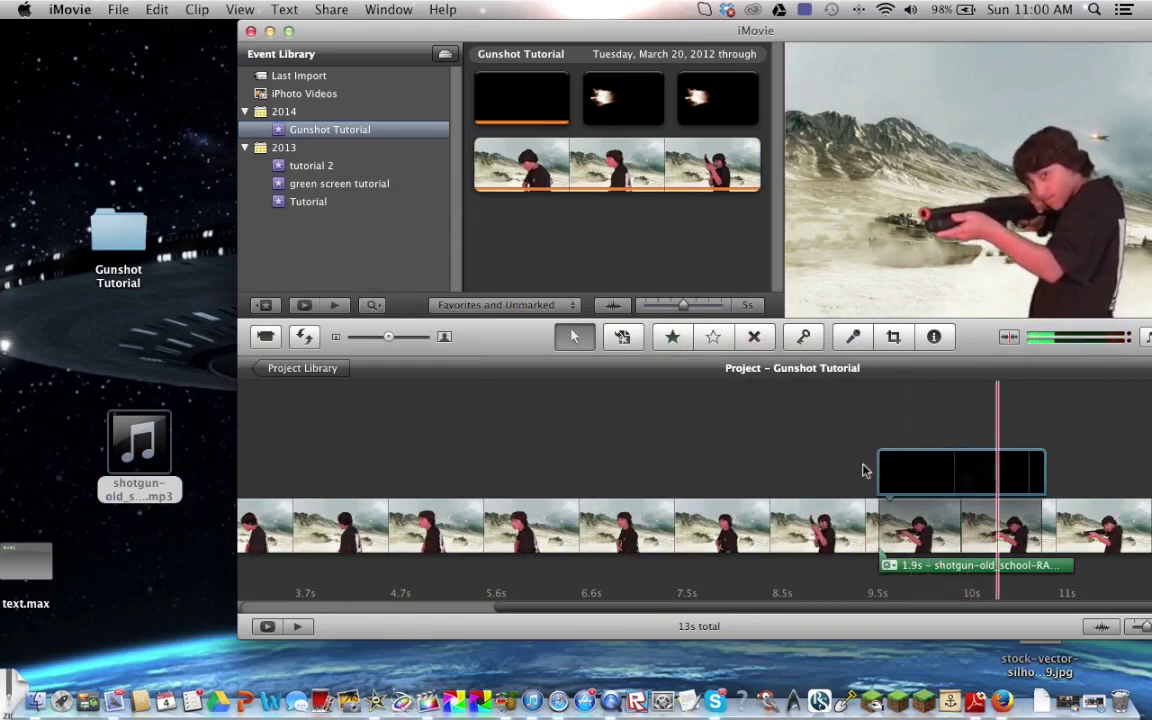
key(space)
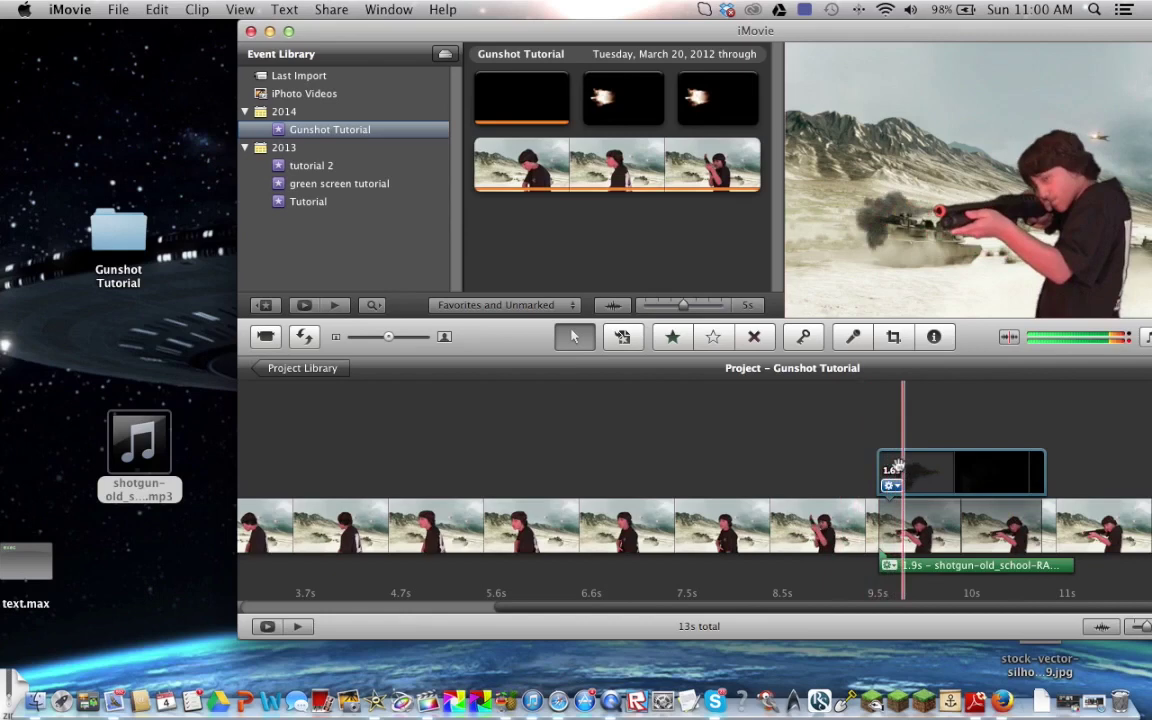
click(910, 560)
drag(907, 560, 876, 563)
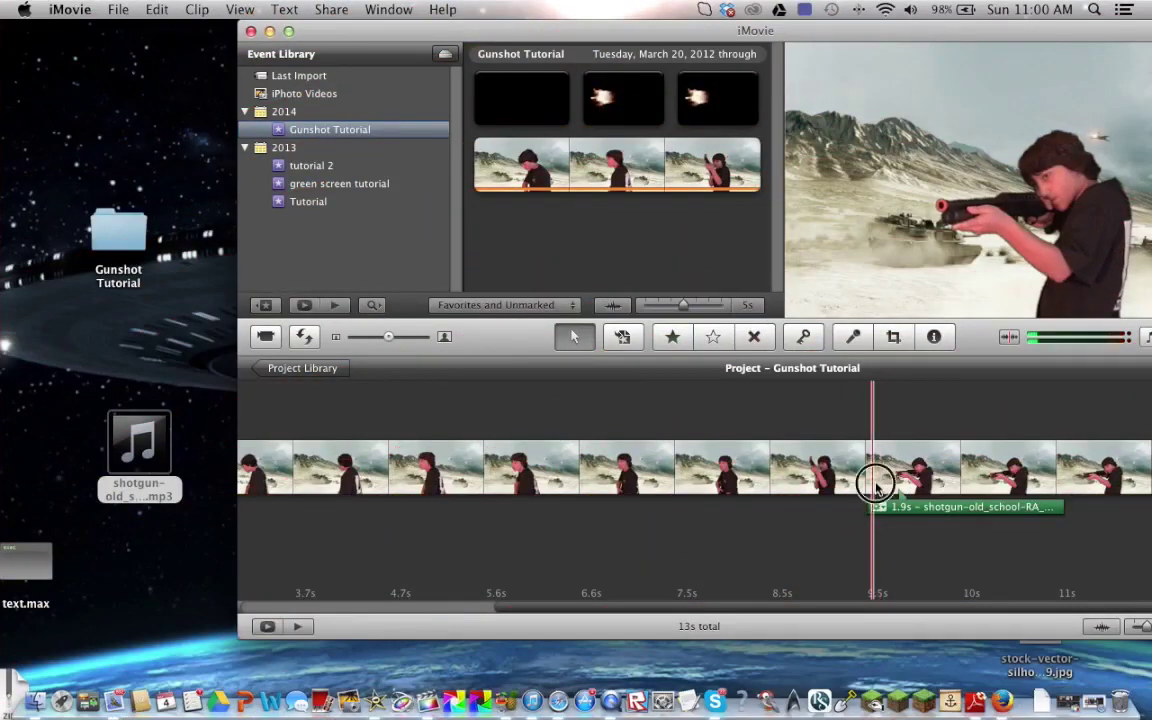
- Select the muzzle-flash overlay clip above the shooting footage to remove it
click(875, 484)
- Split the shooting clip at the firing moment, about 9.5 s
right_click(876, 487)
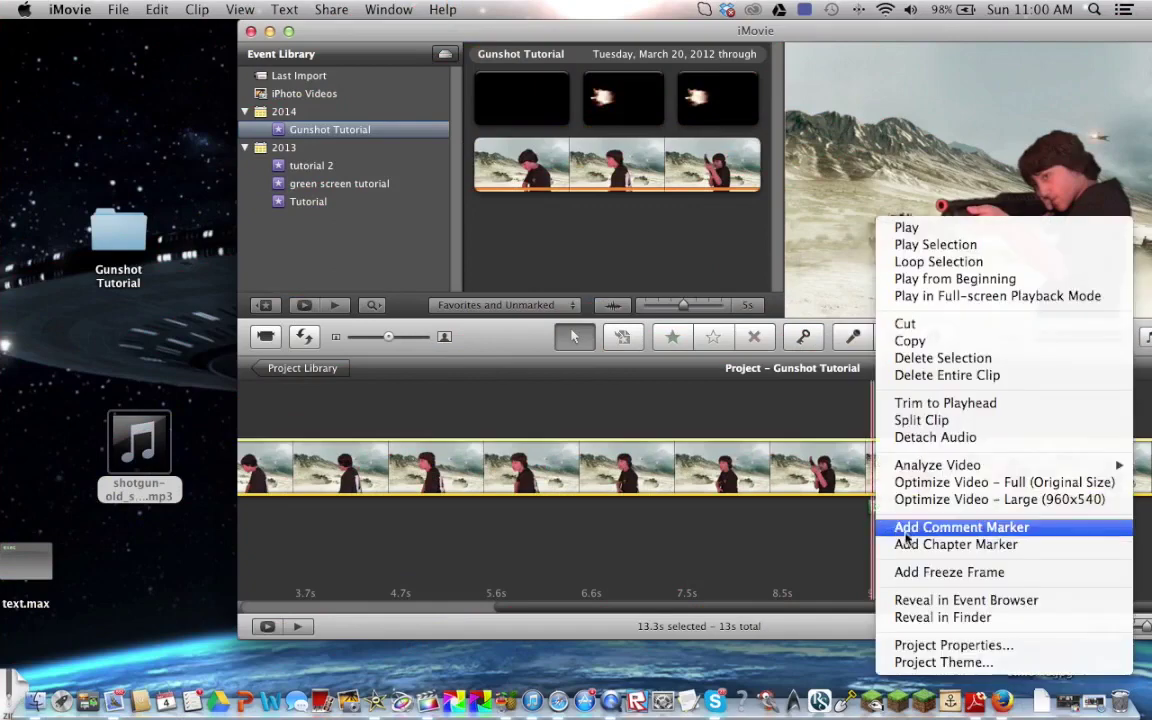
click(925, 420)
drag(1003, 31, 857, 31)
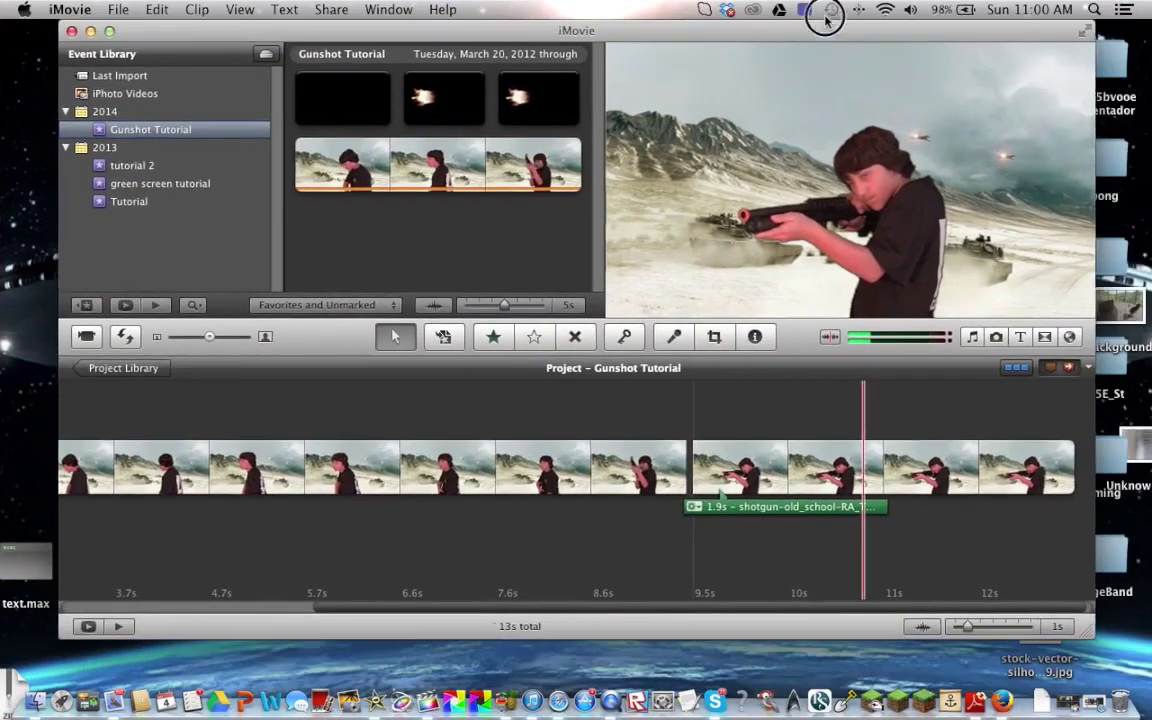
- Insert the Black background between the split halves and pull the shotgun sound toward the cut
click(1100, 337)
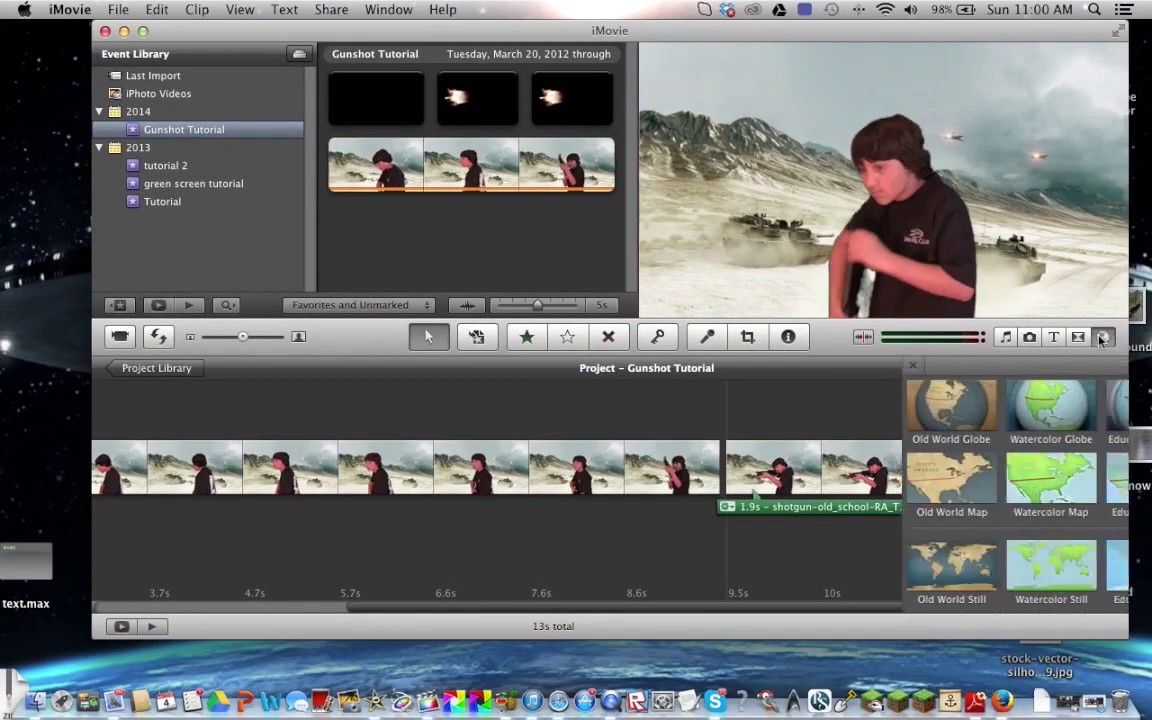
scroll(965, 500, down, 5)
scroll(965, 532, up, 3)
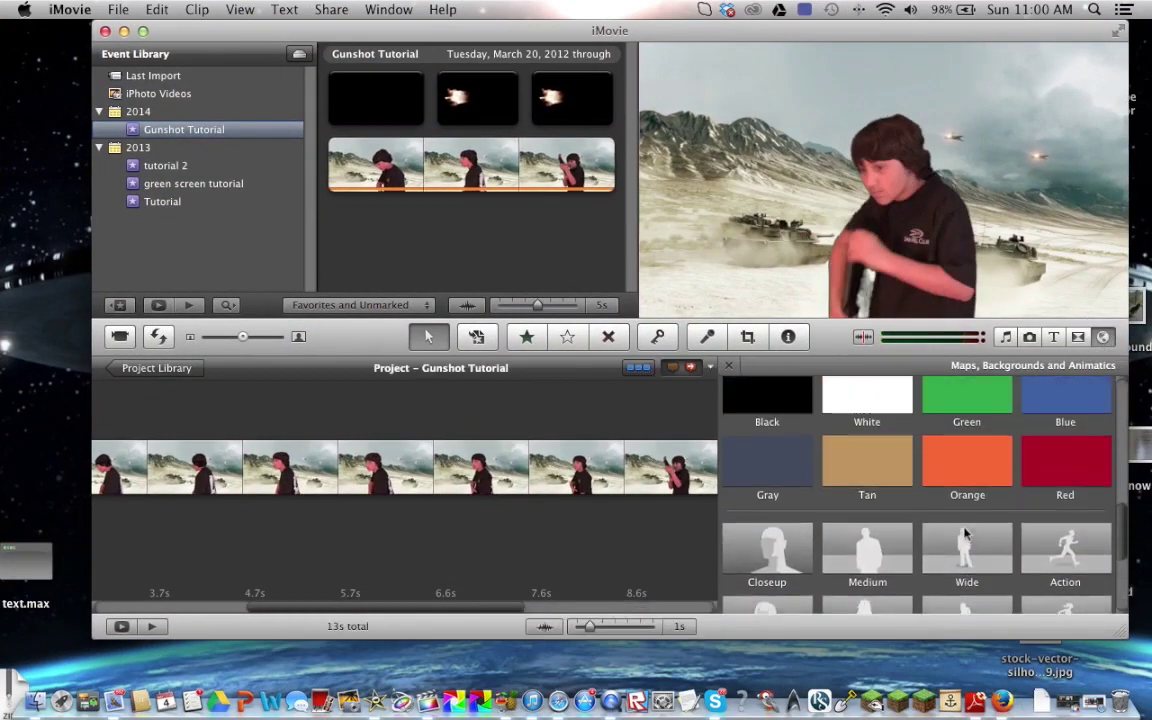
scroll(582, 474, right, 5)
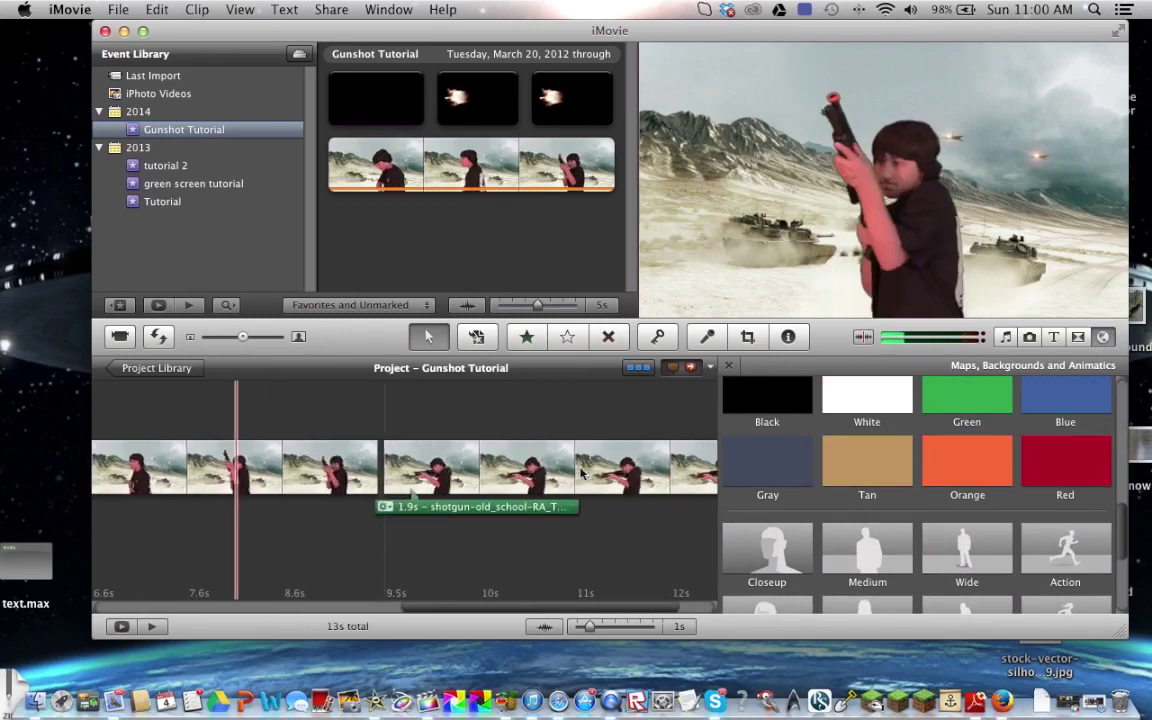
drag(815, 388, 382, 464)
click(1104, 337)
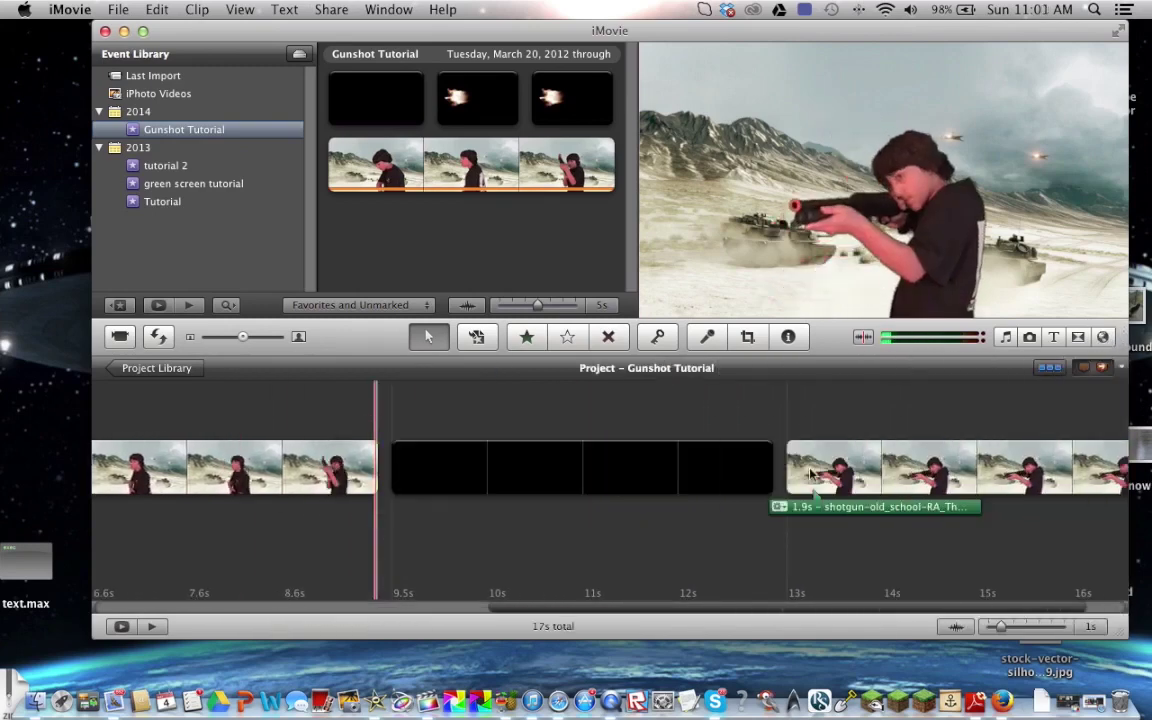
drag(776, 506, 380, 535)
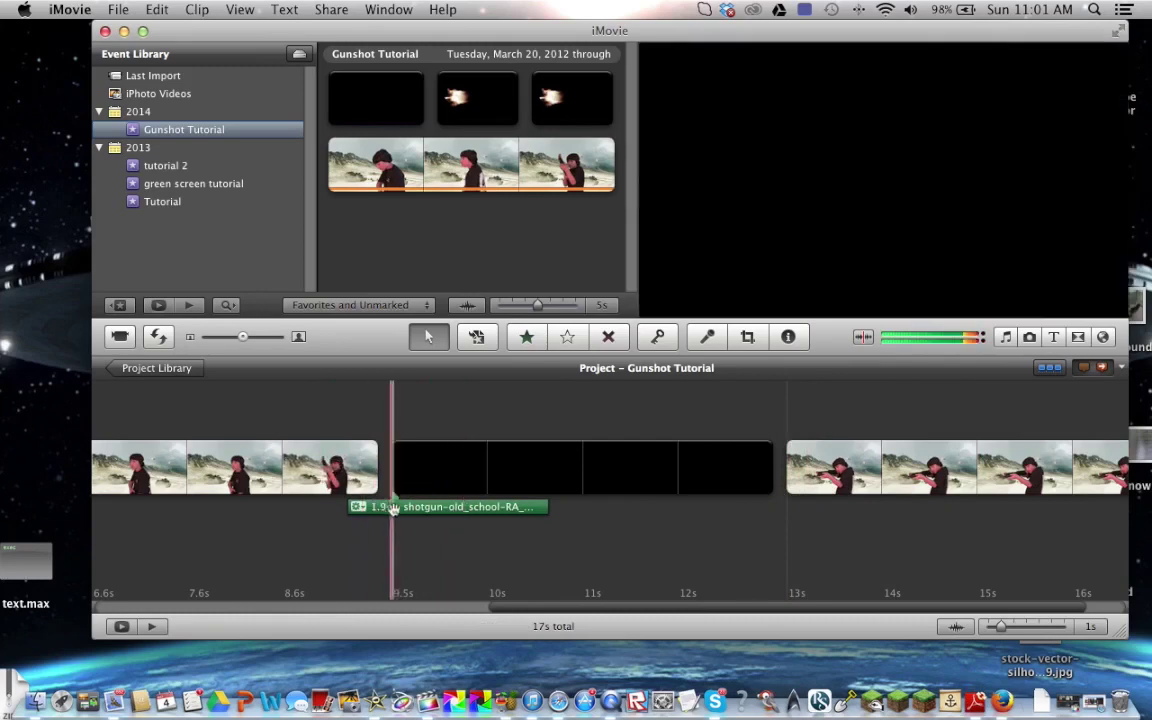
- Align the shotgun sound with the black clip's start and delete the shooting clip after it
drag(373, 504, 406, 507)
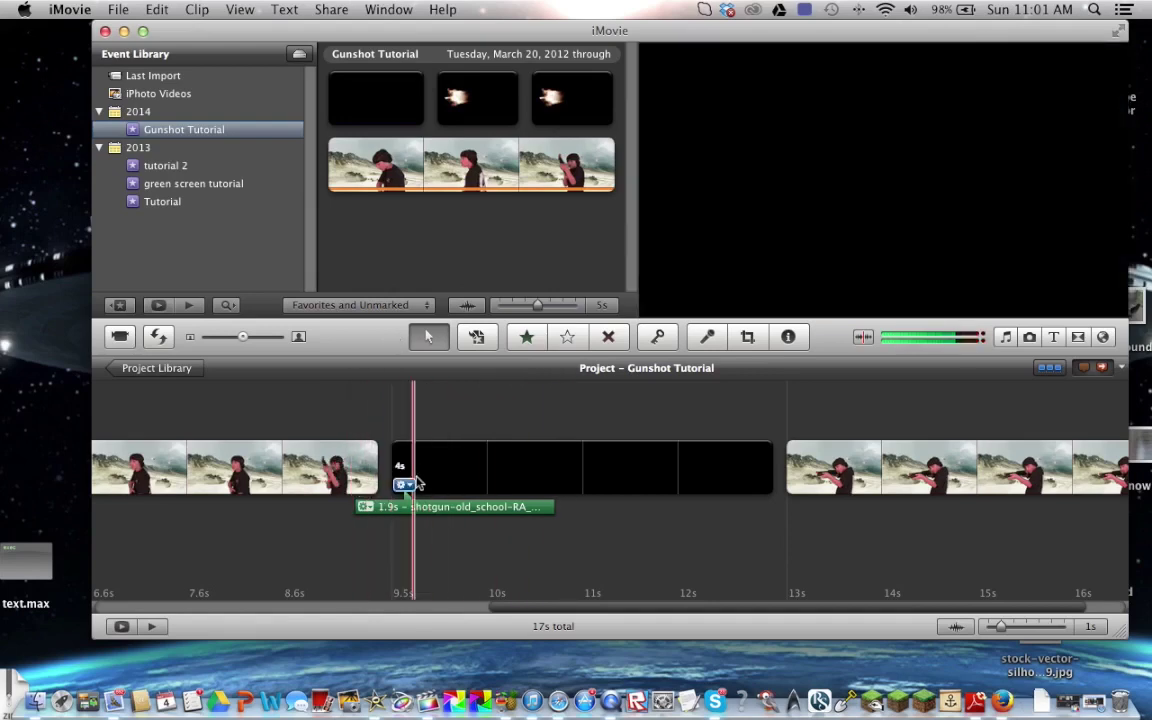
click(790, 468)
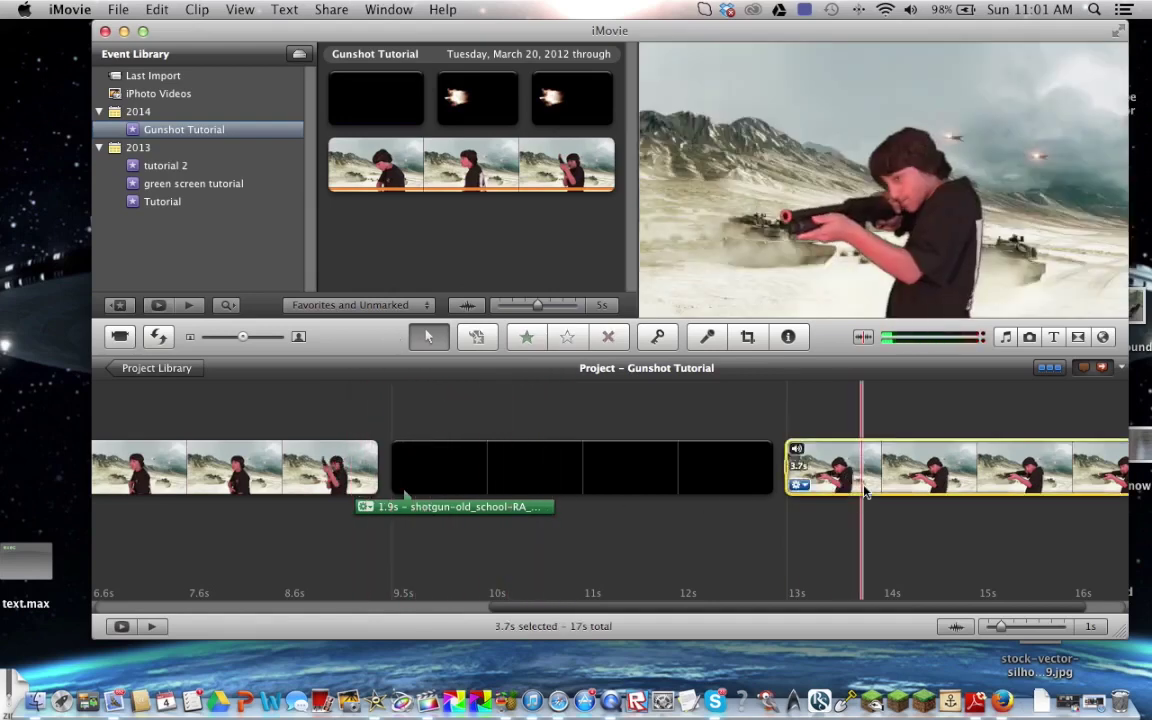
key(Delete)
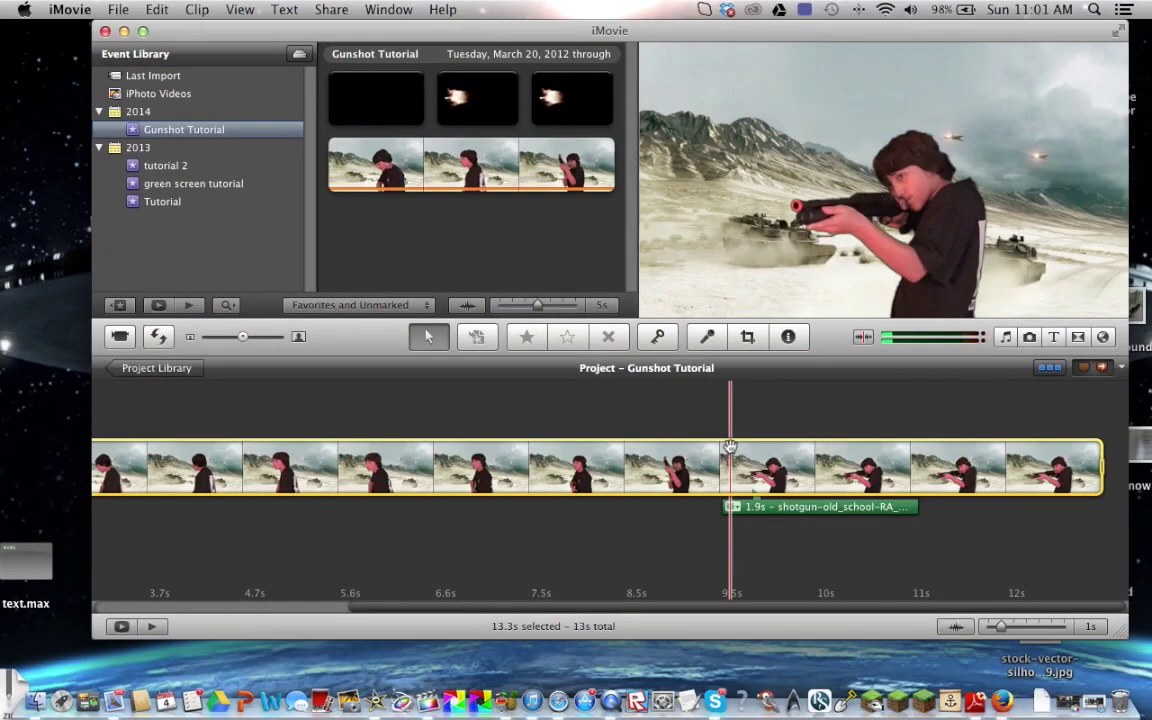
- Split the shooting clip twice to isolate a 0.2-second piece at the 9.6-second shot, then play it
right_click(731, 453)
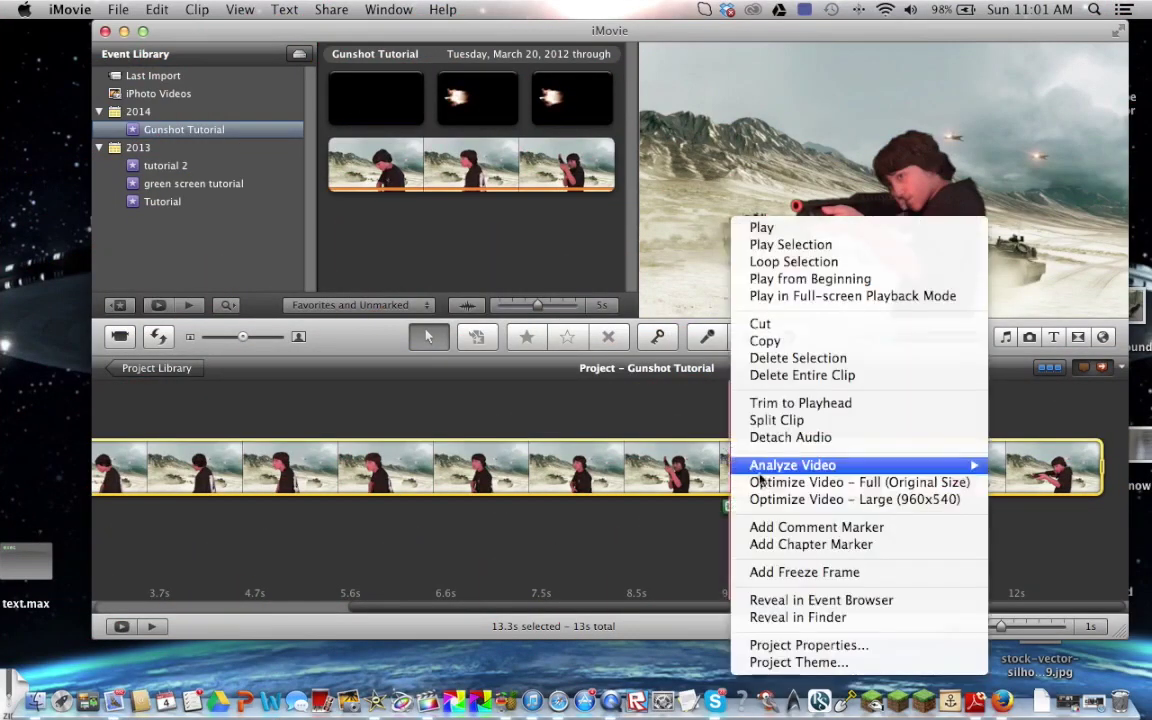
click(771, 419)
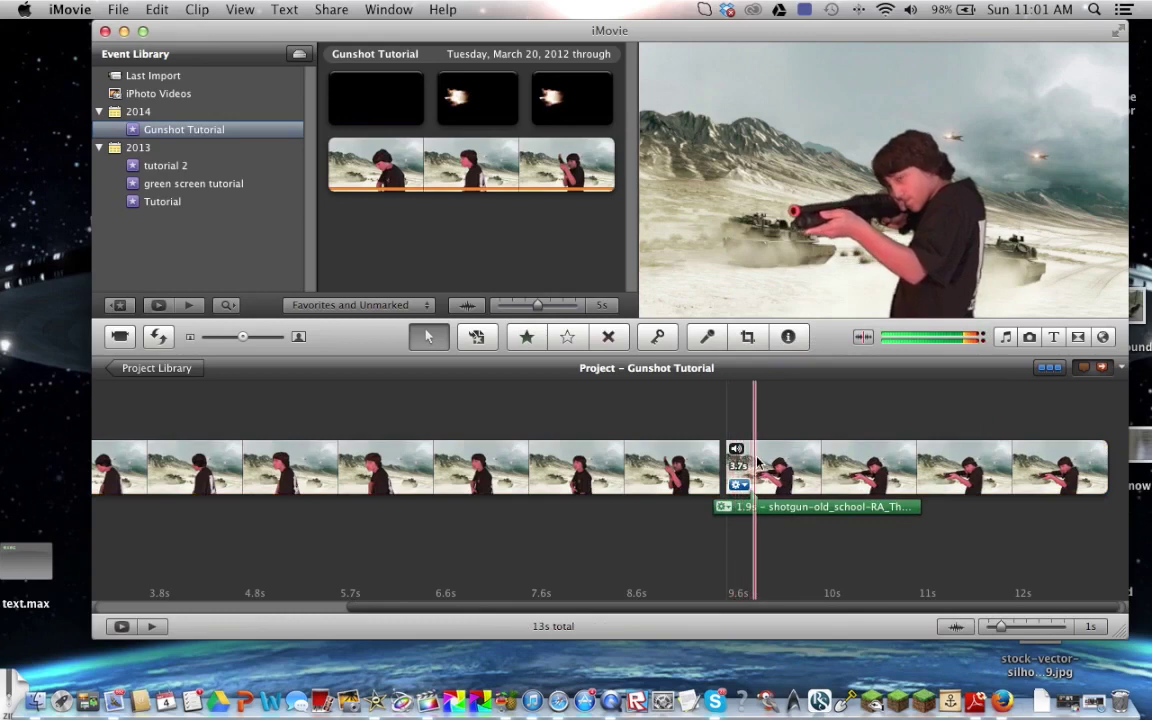
click(757, 460)
right_click(757, 460)
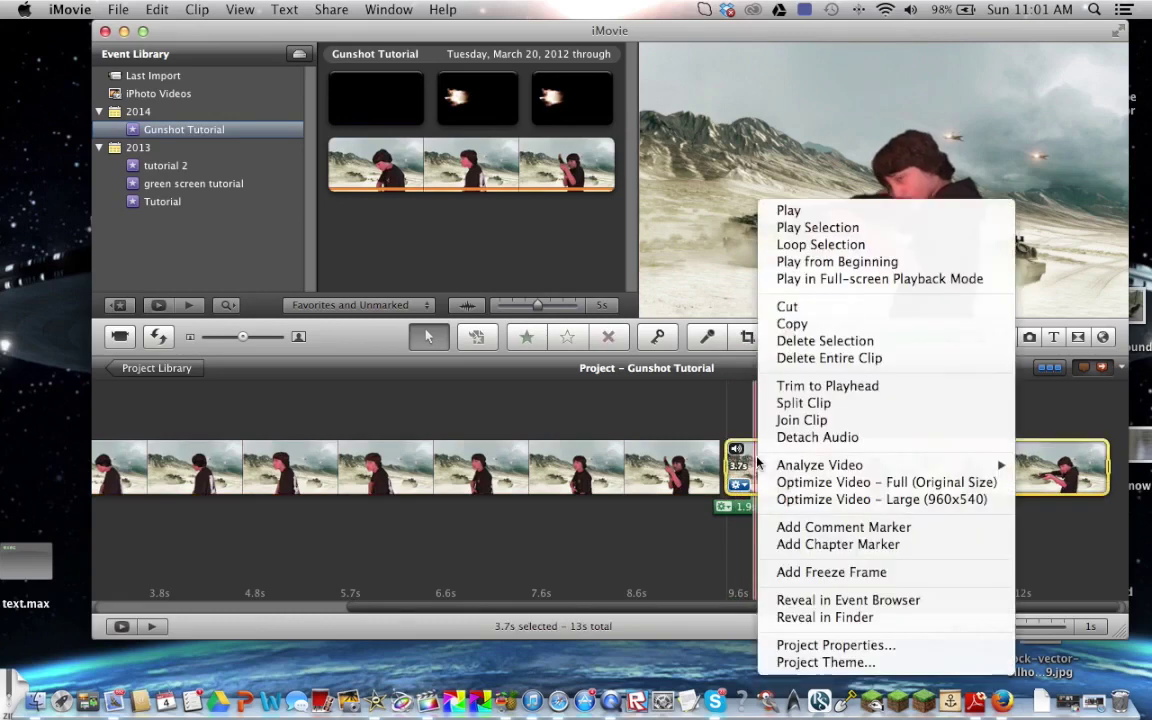
click(803, 403)
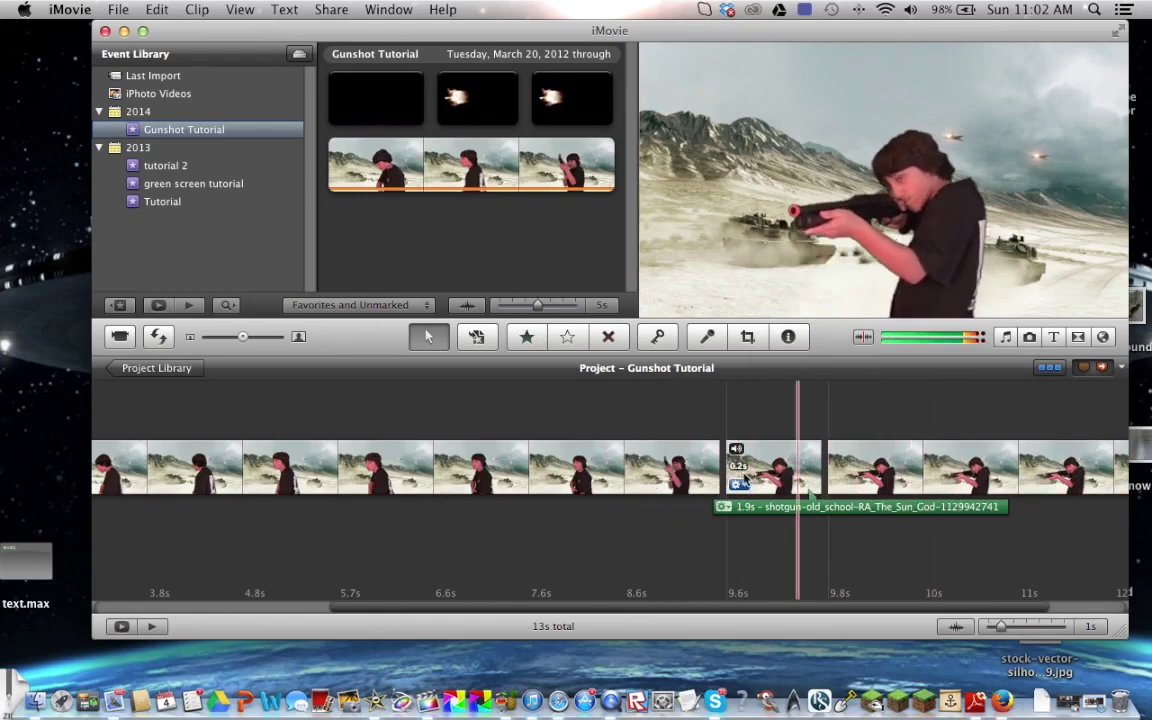
scroll(770, 478, right, 2)
key(space)
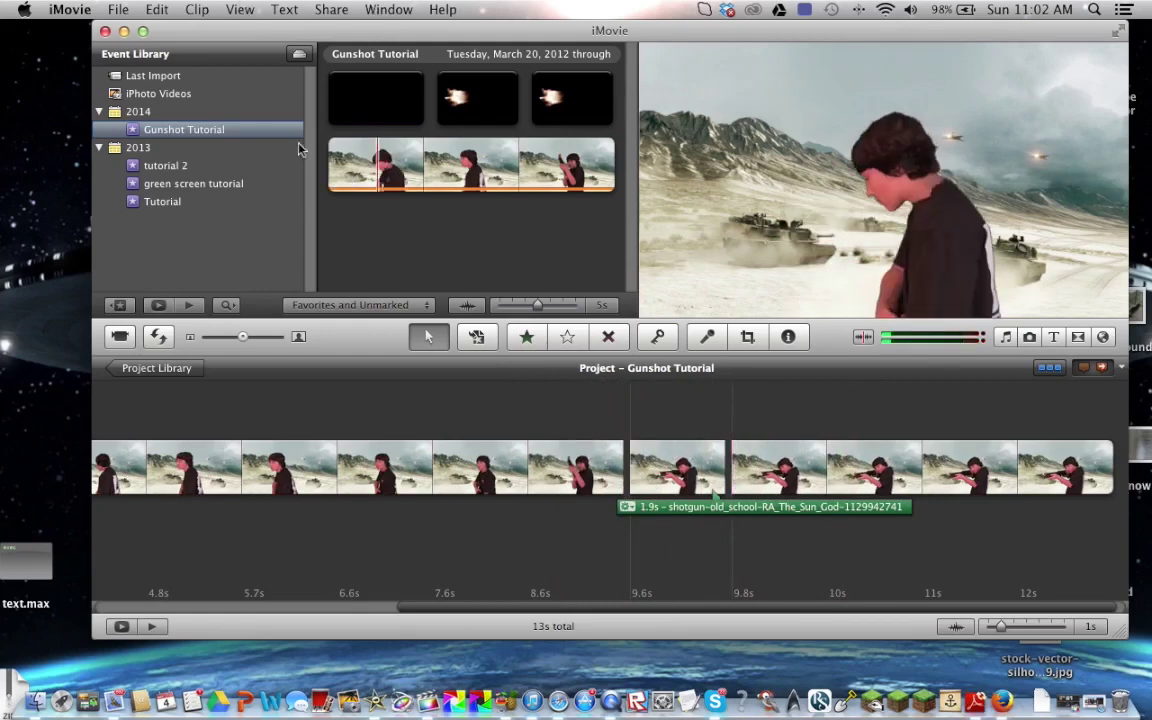
- Give the 0.2-second clip exposure 117%, brightness 15%, contrast 32%, saturation 75%, then preview it
click(657, 455)
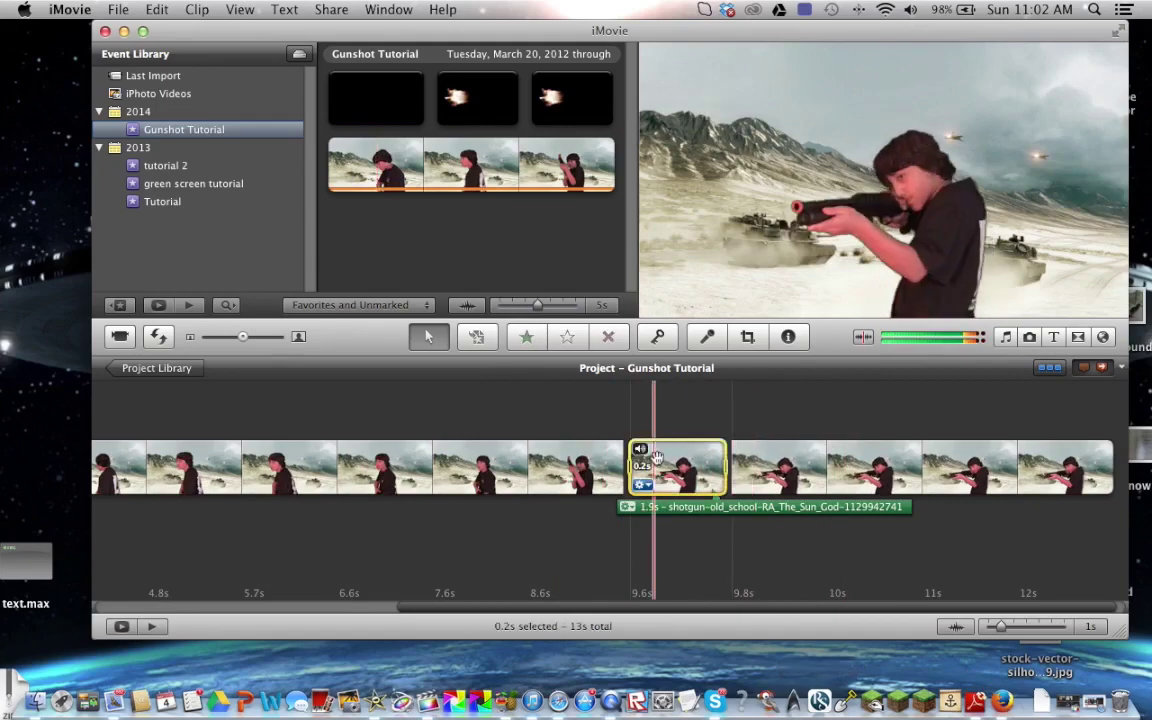
double_click(657, 455)
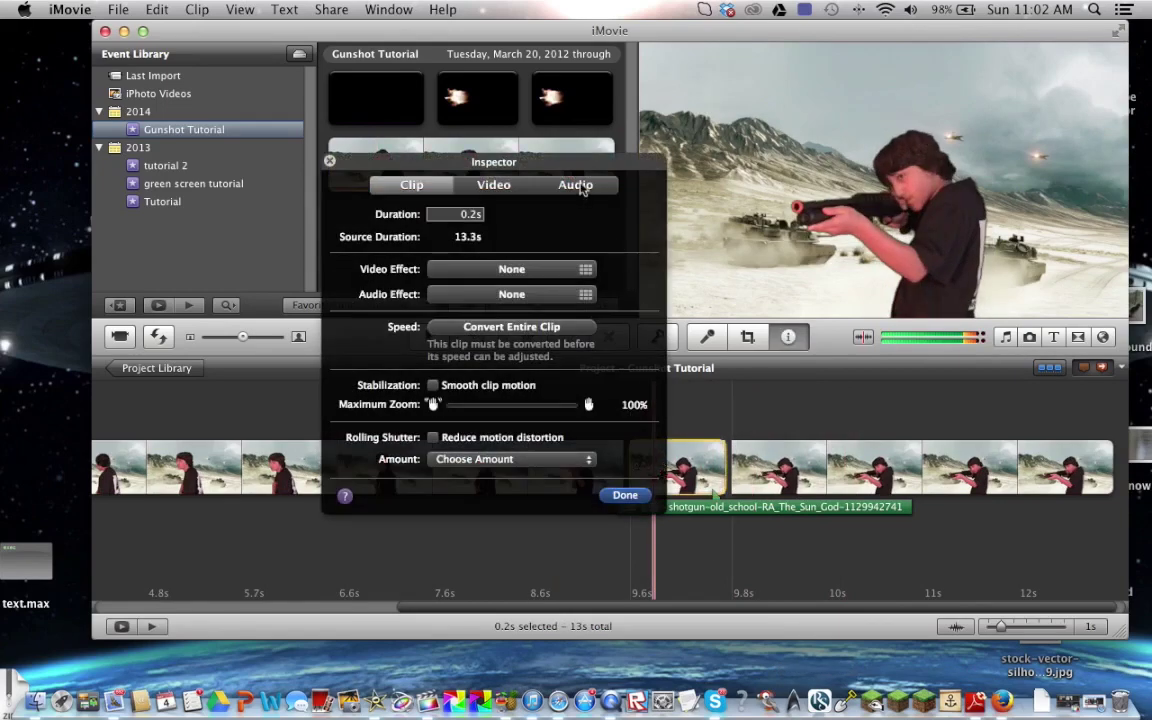
click(576, 185)
click(493, 185)
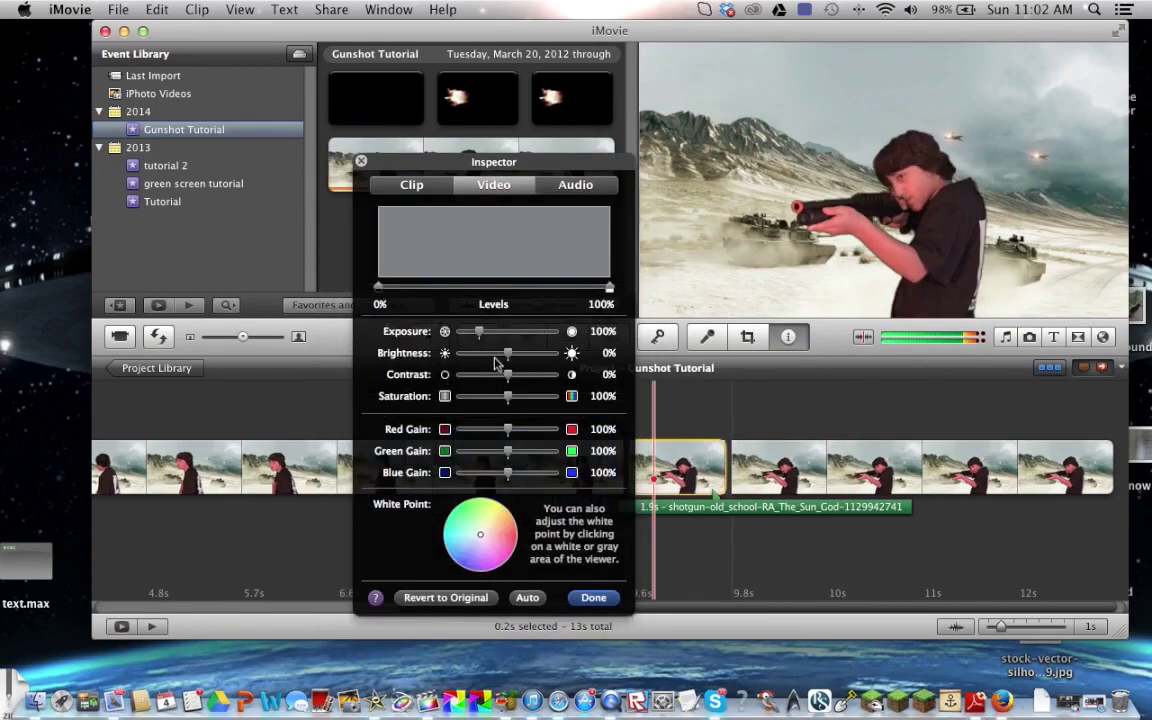
drag(481, 334, 484, 334)
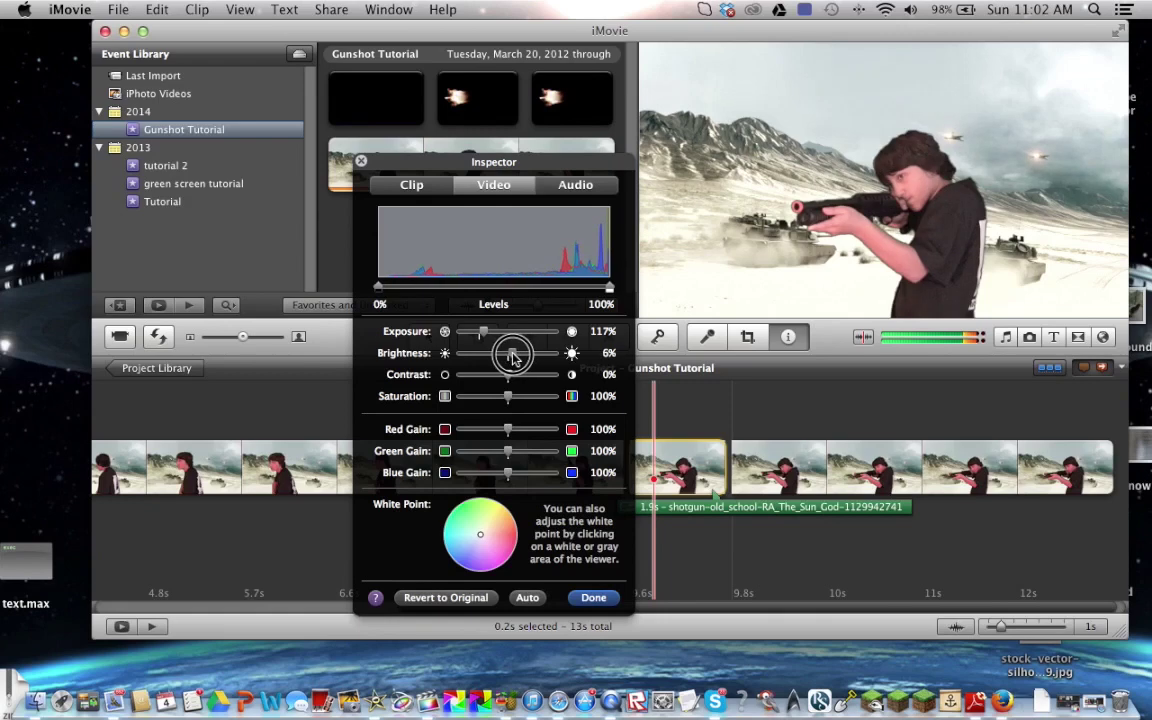
drag(515, 357, 521, 359)
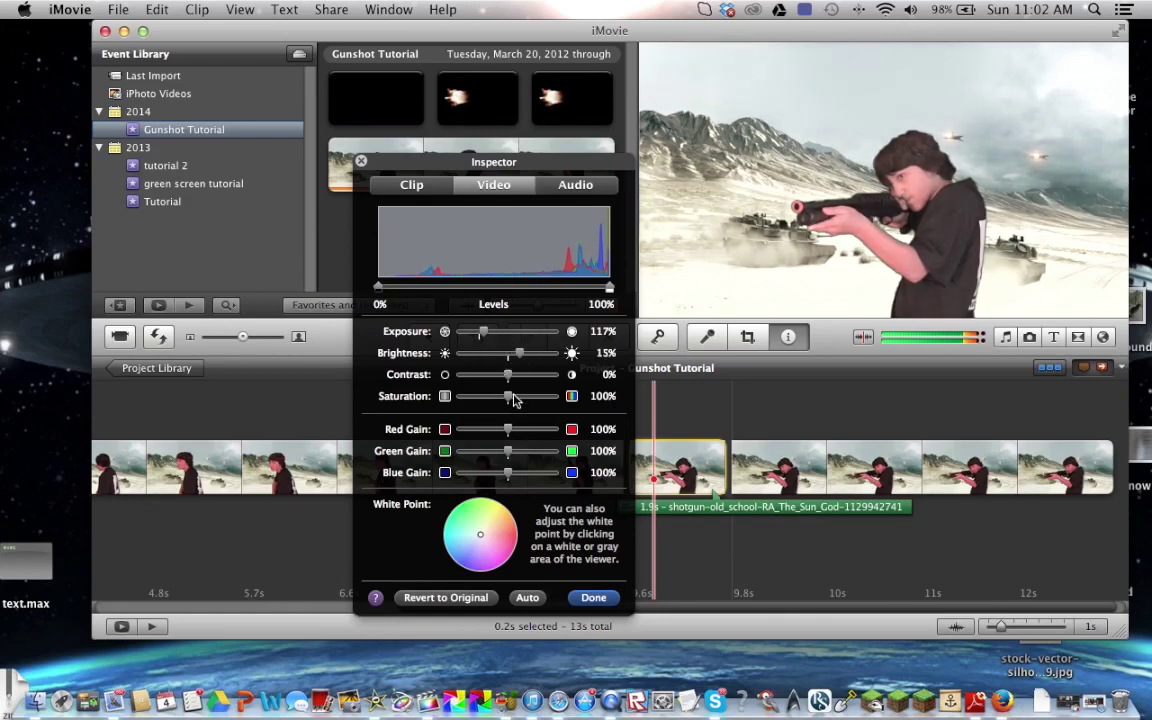
mouse_move(511, 400)
mouse_down()
mouse_move(501, 403)
mouse_move(509, 378)
mouse_move(524, 383)
mouse_up()
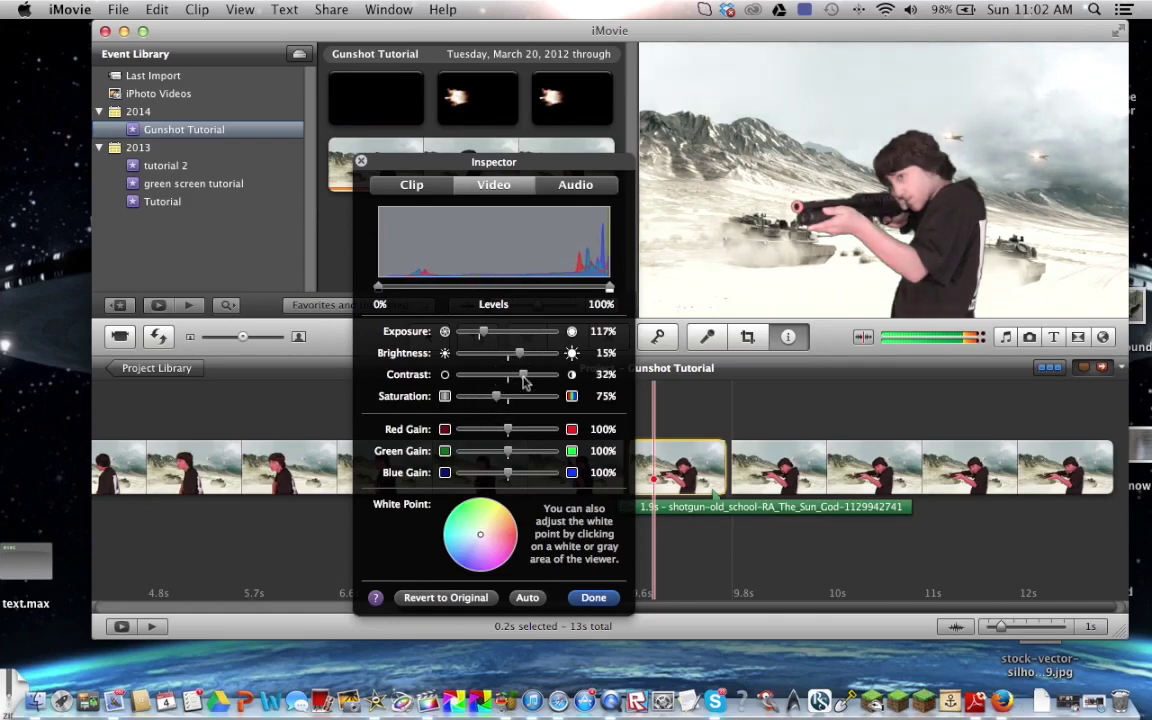
click(594, 598)
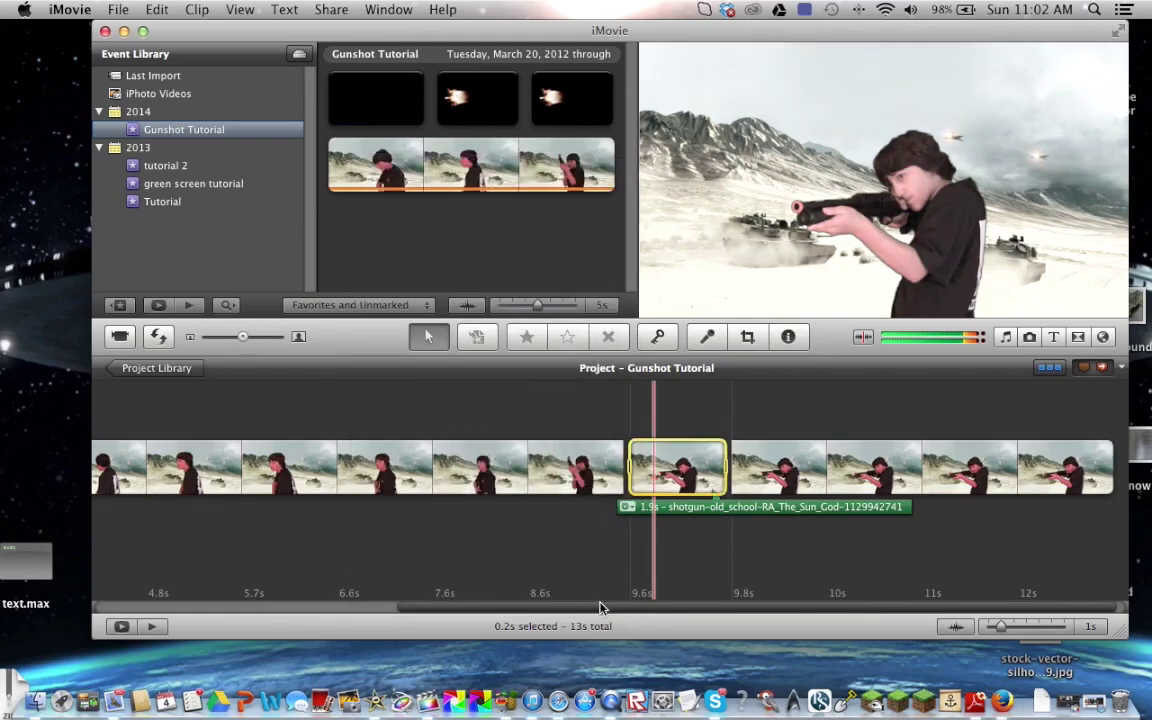
key(space)
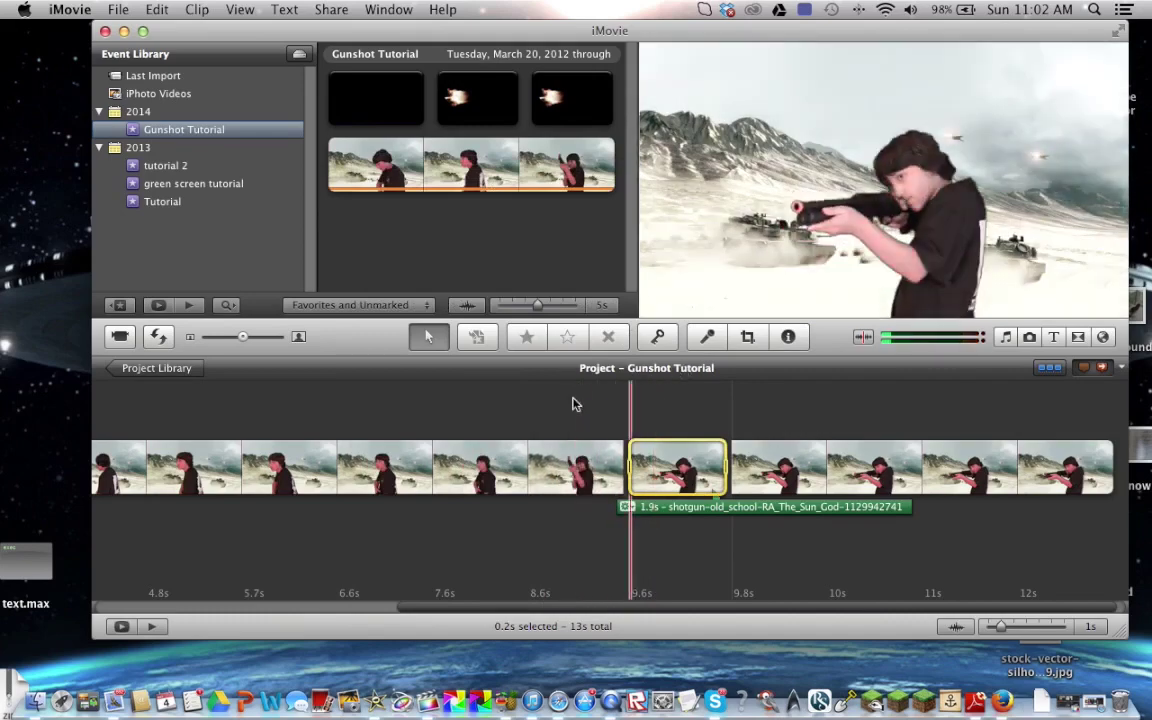